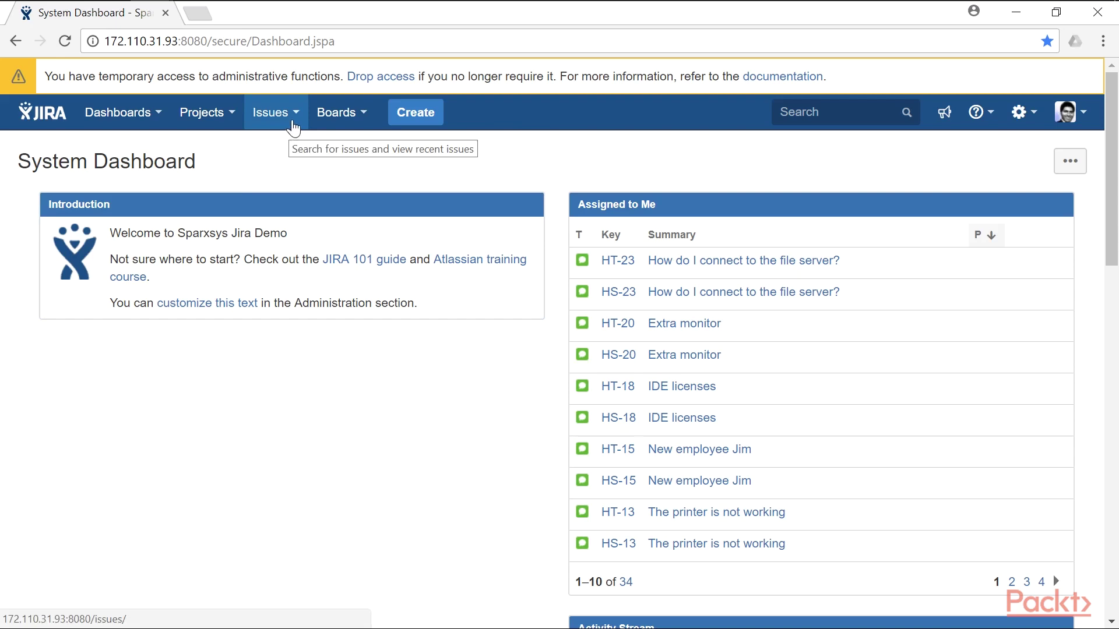
Go to Search for issues from the Issues menu, listing all 90 issues with LEG-6 first.
left_click(293, 127)
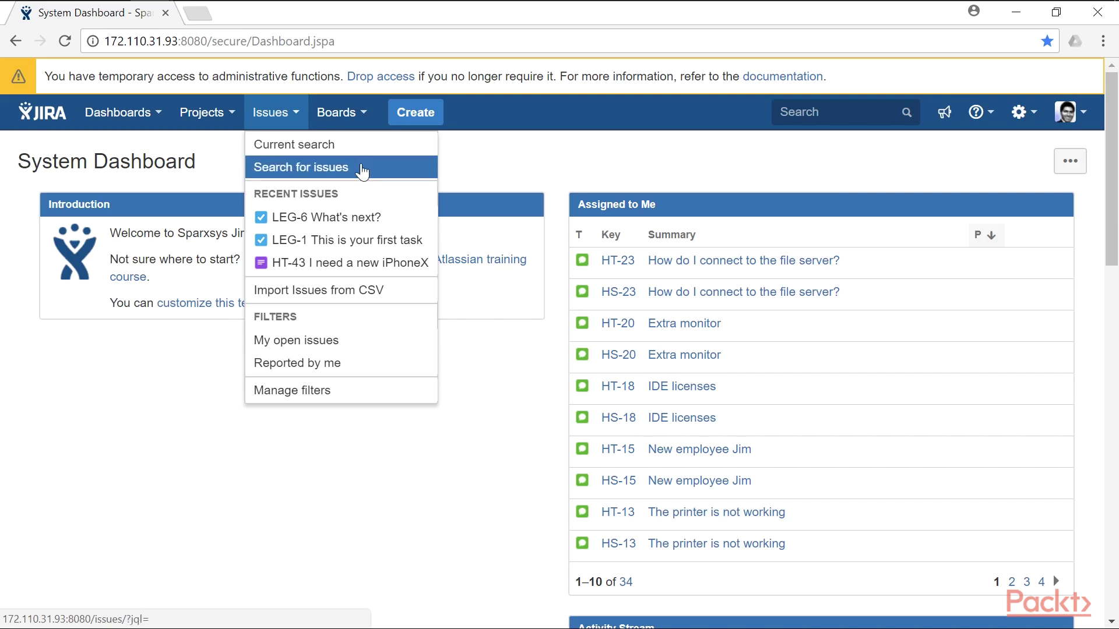
left_click(362, 170)
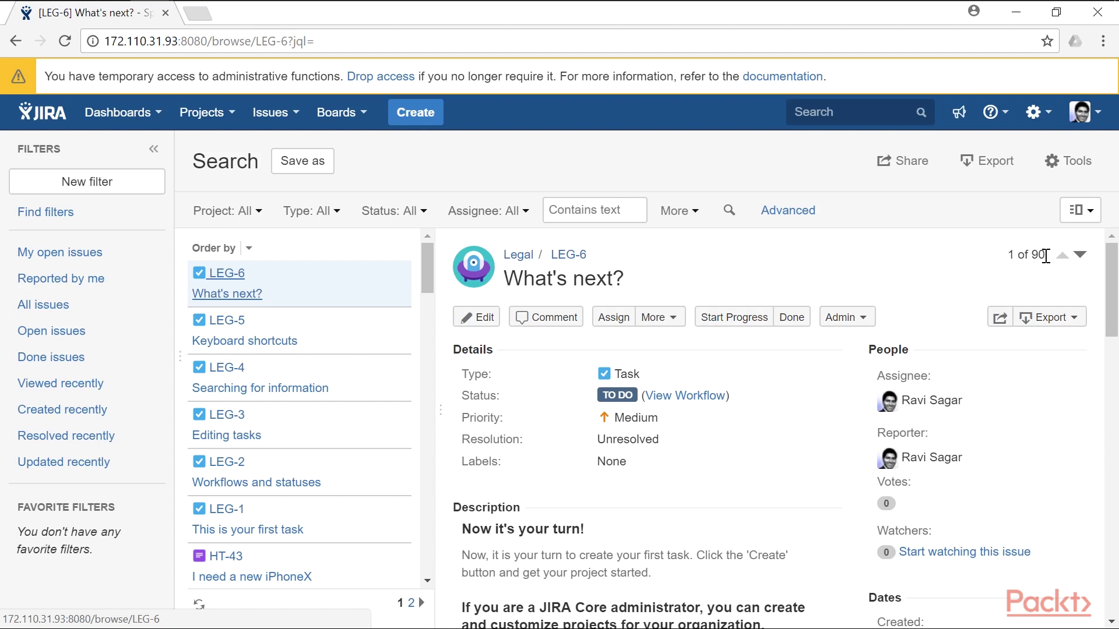
left_click_drag(1045, 256, 1035, 254)
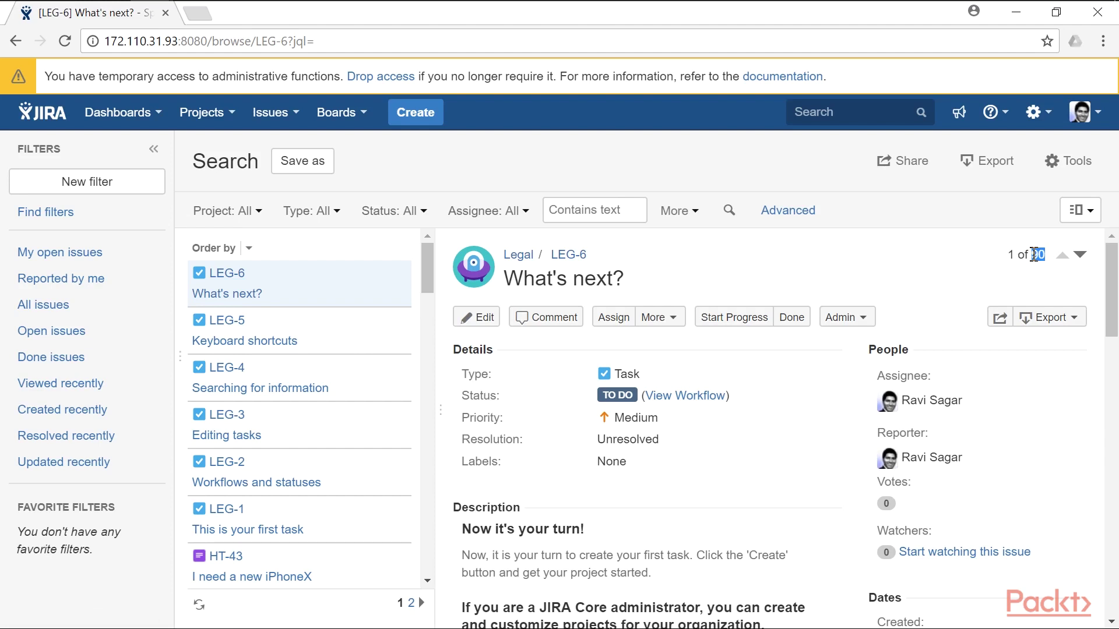
left_click(767, 167)
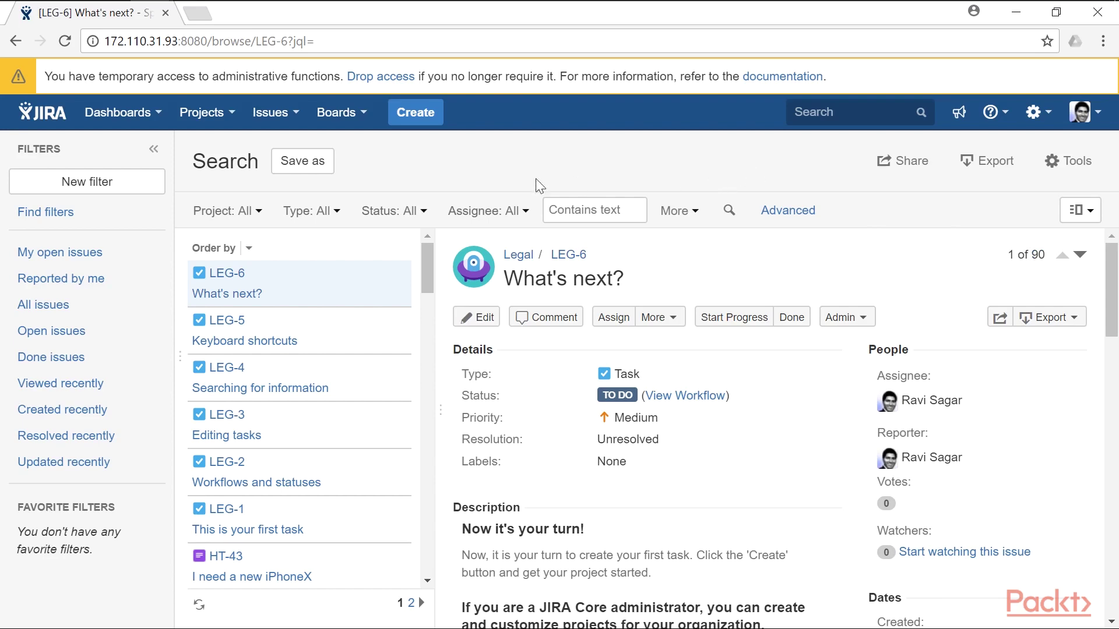
Filter the search to the Helpdesk Team (HT) project and open HT-42 'I need iPhone X'.
left_click(257, 215)
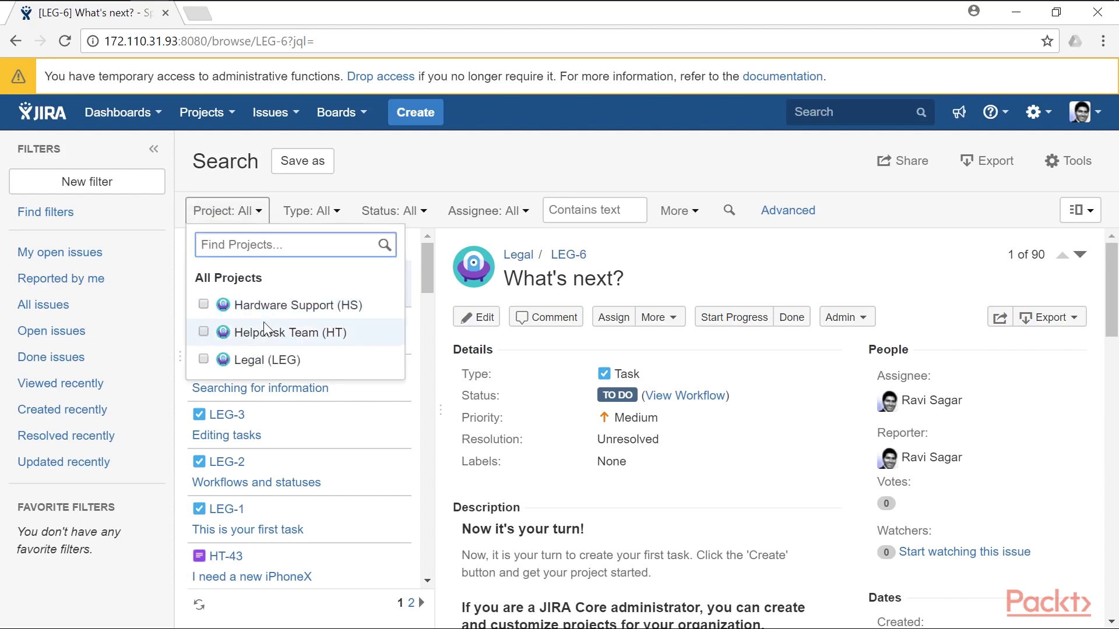
left_click(203, 331)
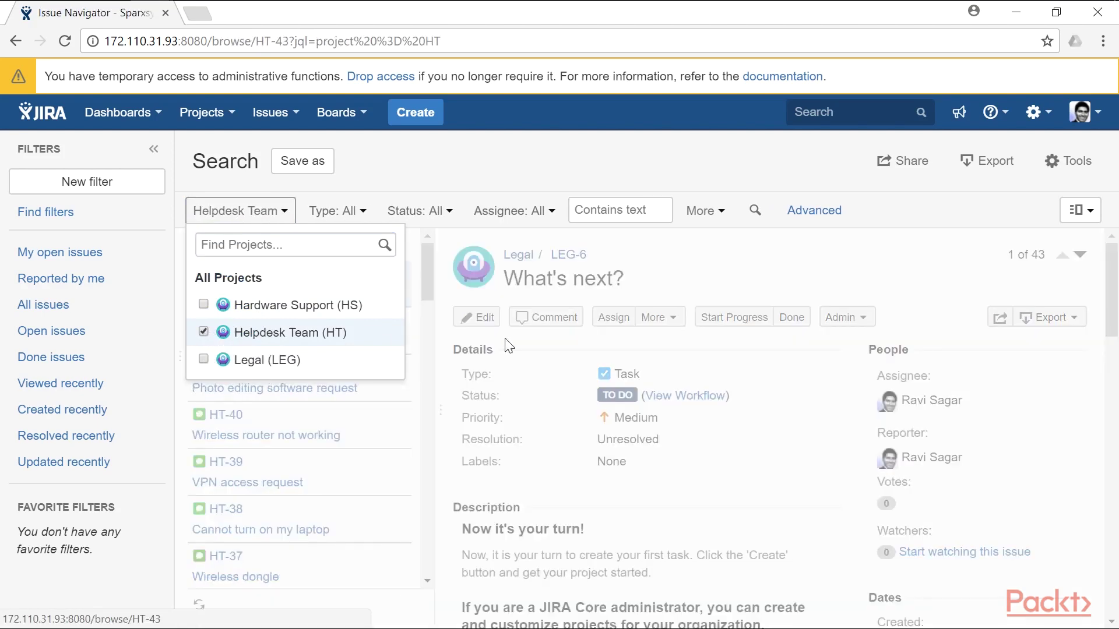
left_click(531, 162)
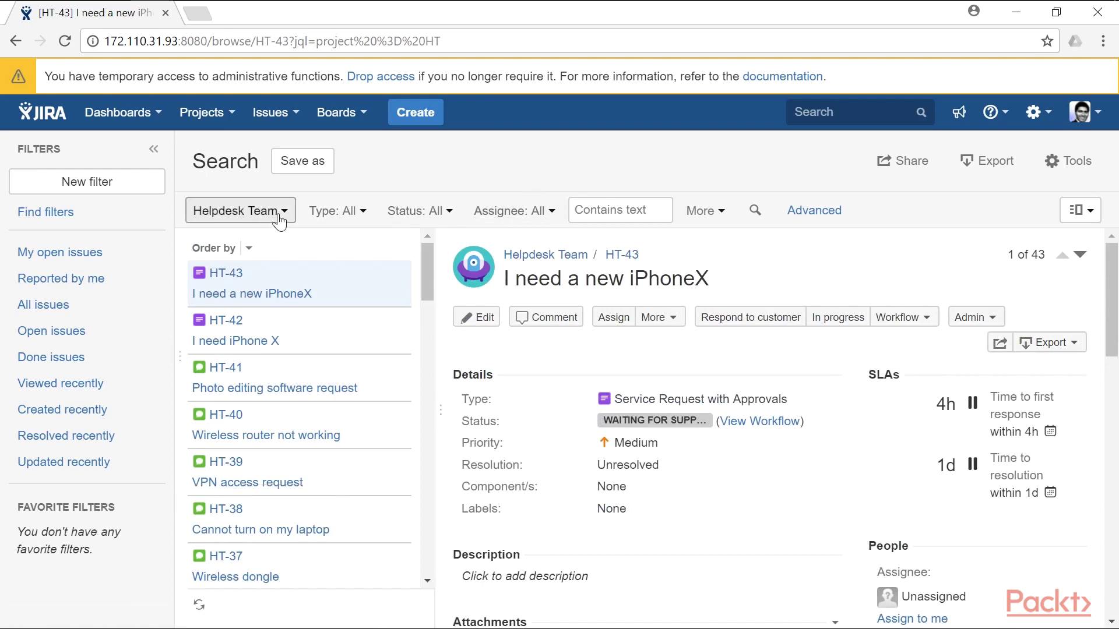
scroll(295, 299, "down", 3)
scroll(301, 317, "up", 3)
left_click(309, 337)
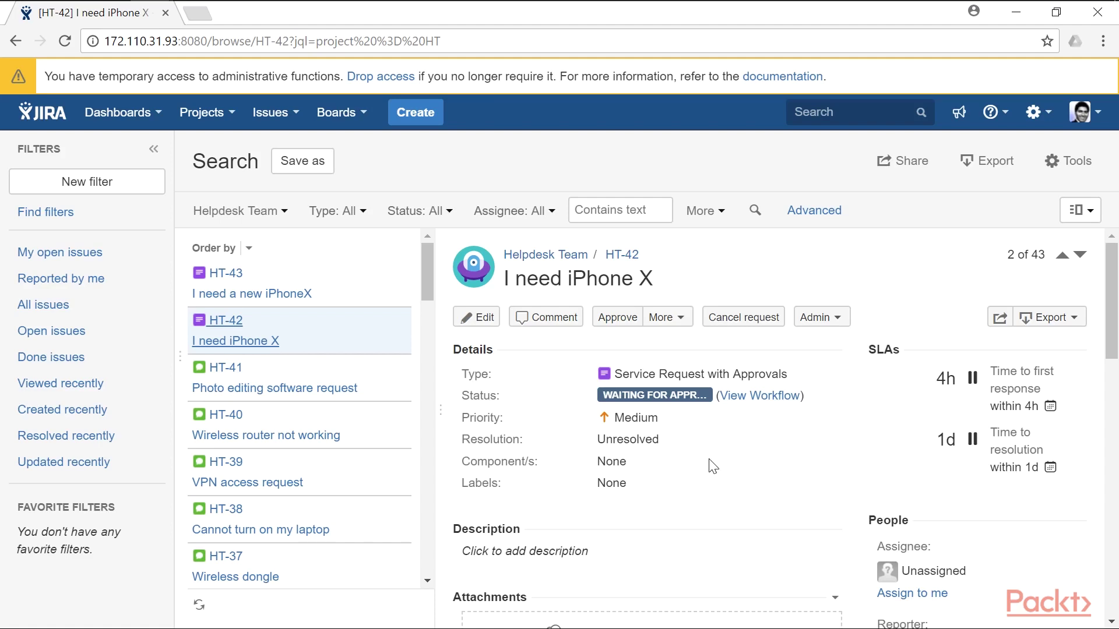
Open HT-41 'Photo editing software request', cancelling the Assign dialog without changing the assignee.
left_click(371, 390)
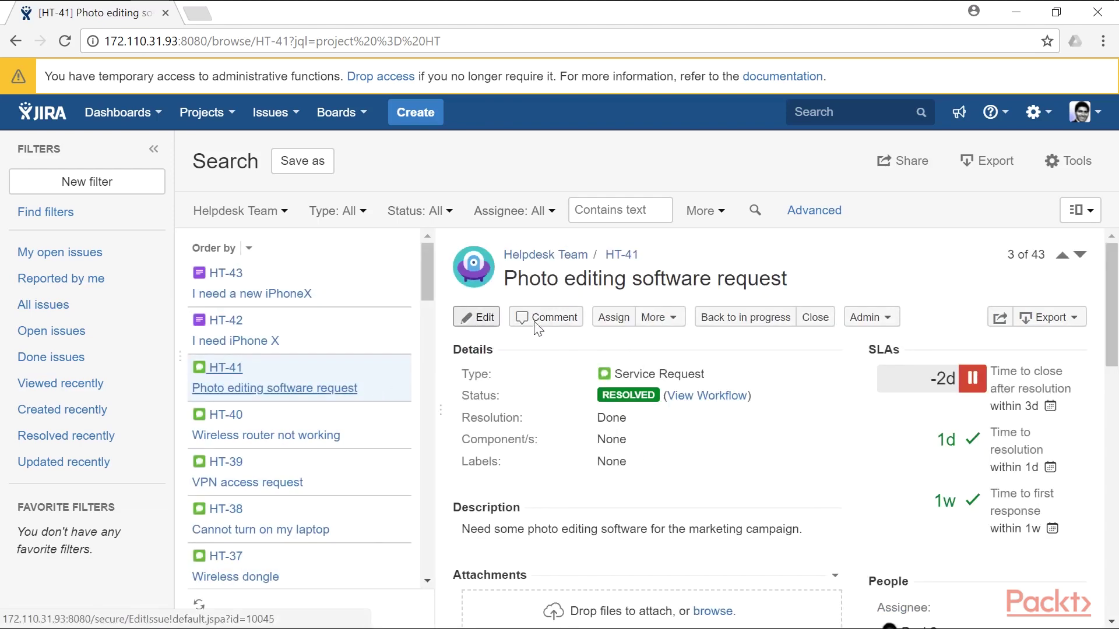
left_click(614, 319)
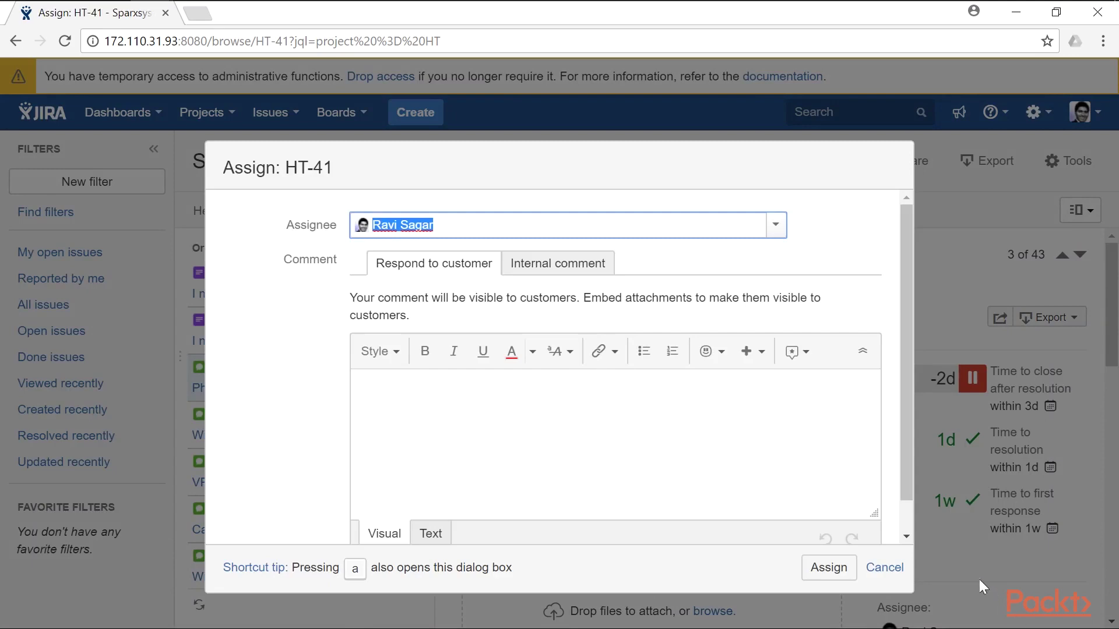
left_click(893, 568)
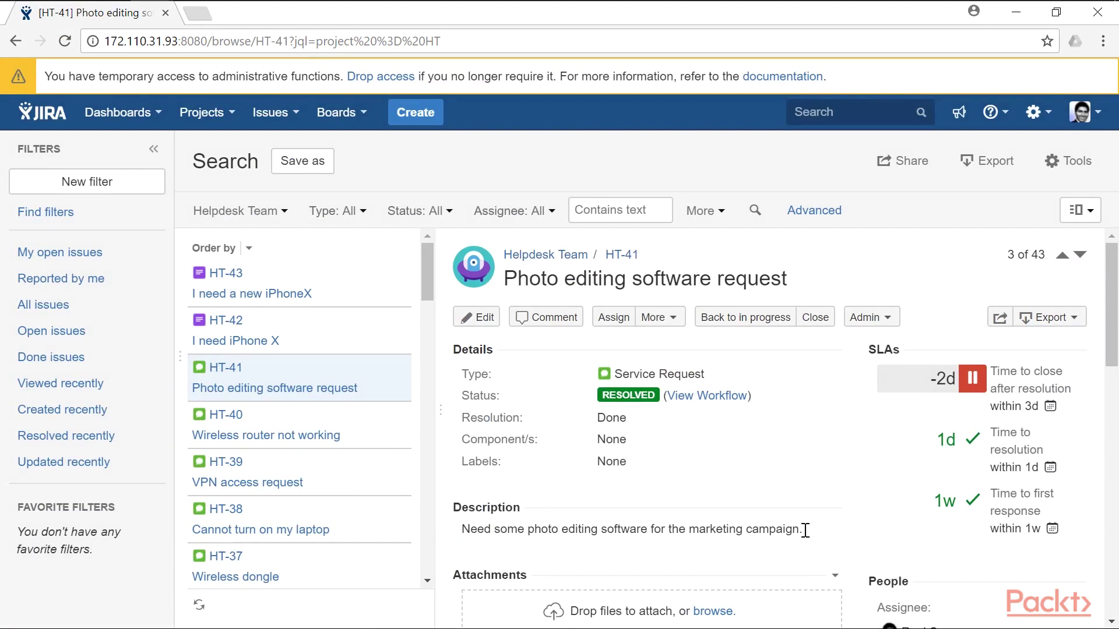
scroll(788, 533, "down", 3)
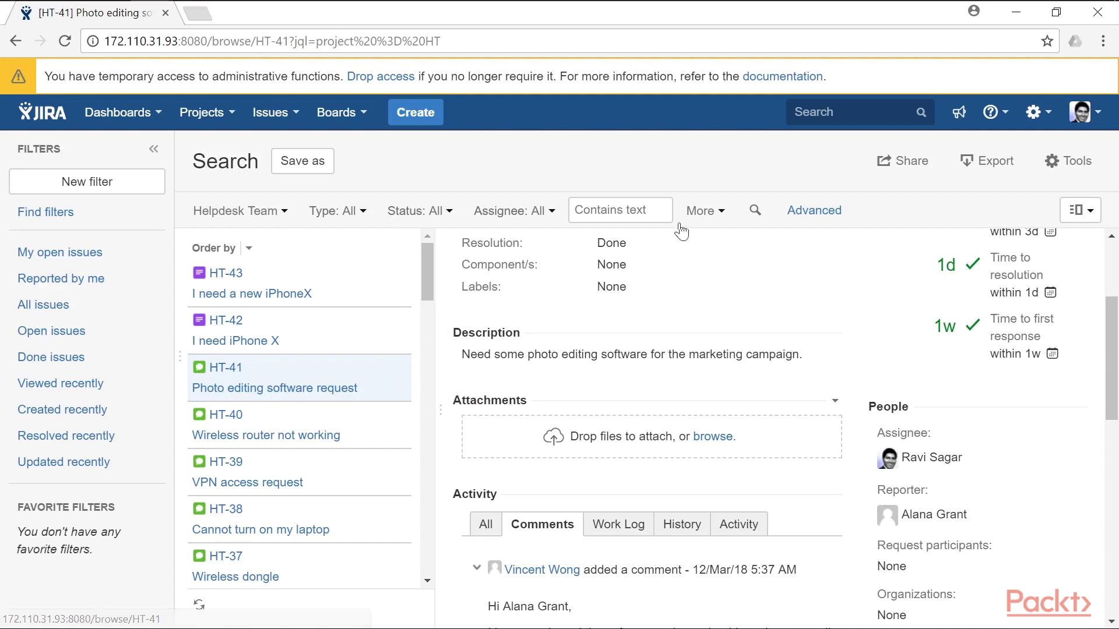
Switch the 43 Helpdesk Team results to List View with status, created and updated dates.
left_click(1088, 218)
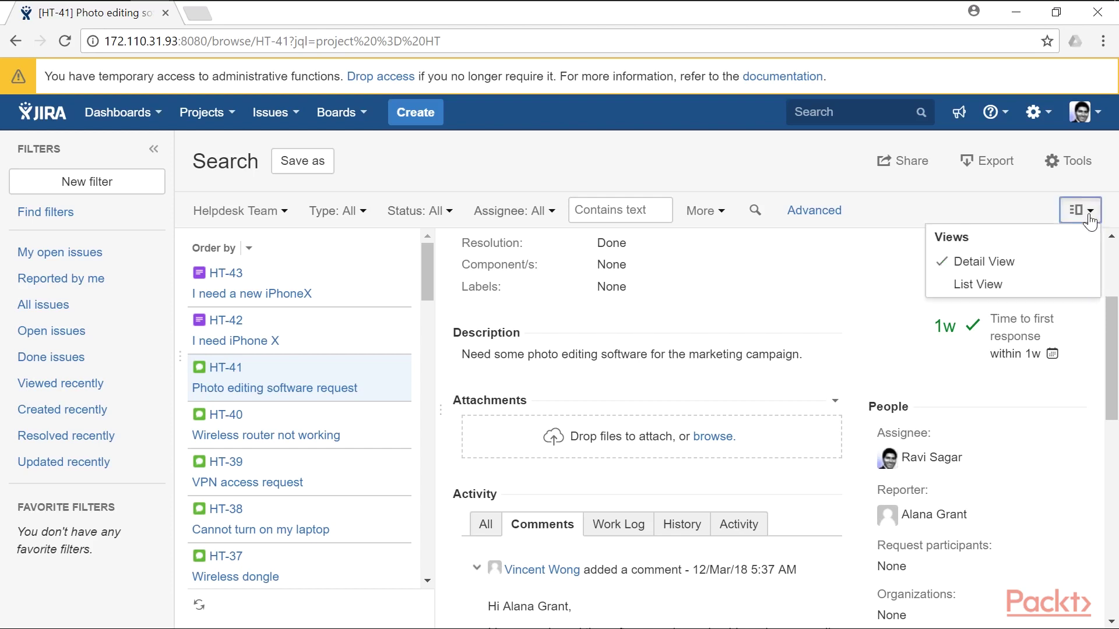
left_click(1019, 283)
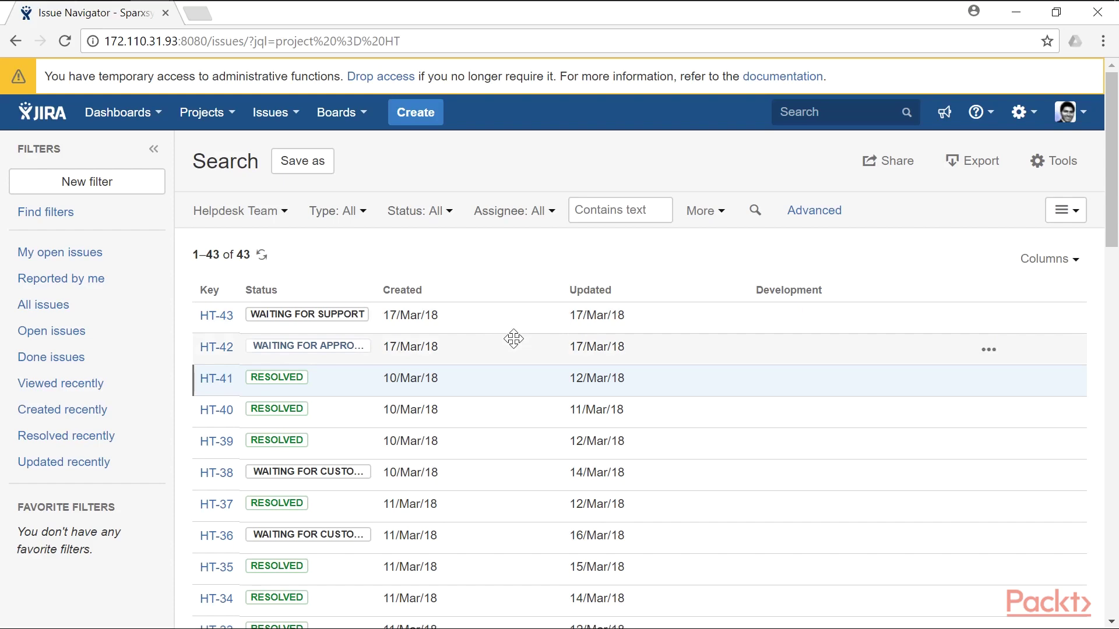
left_click(285, 223)
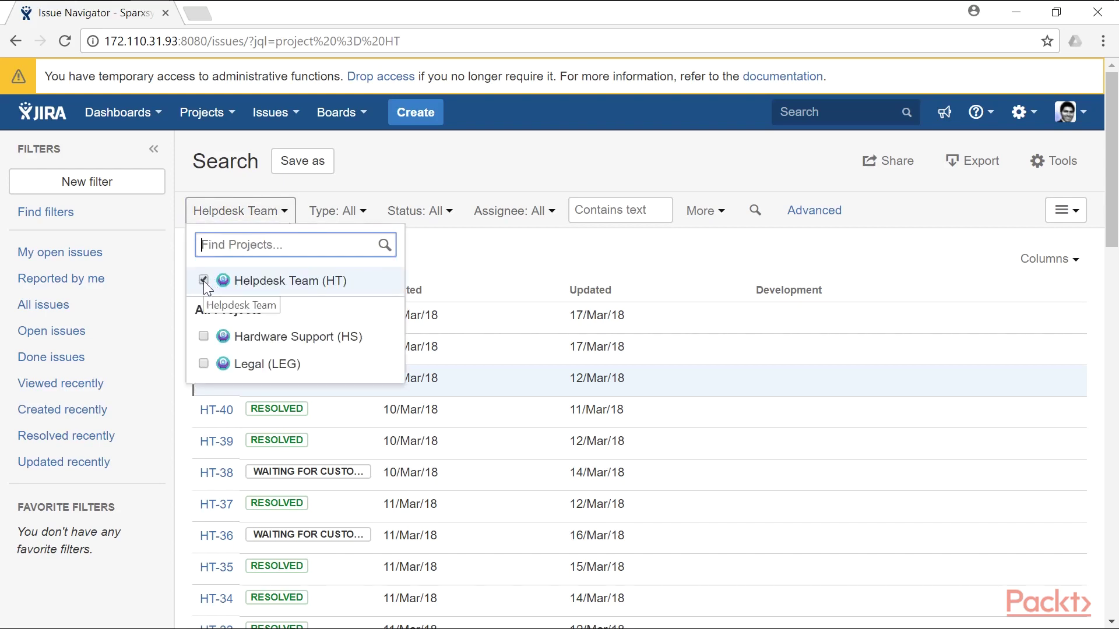
Uncheck Helpdesk Team (HT) so the project filter returns to All and 90 issues show.
left_click(203, 280)
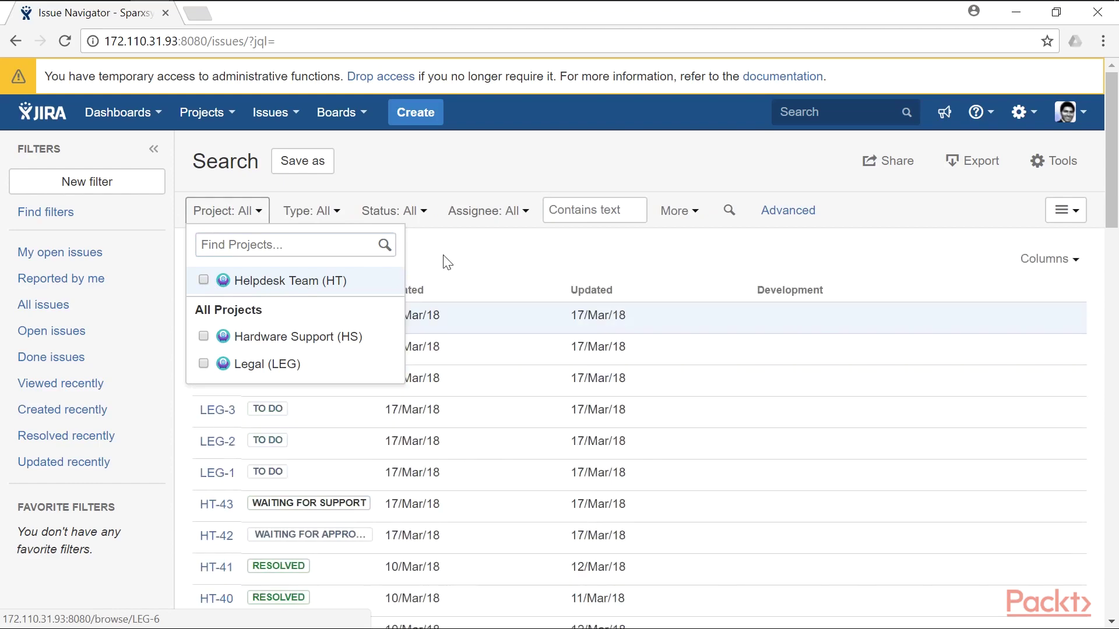
left_click(464, 257)
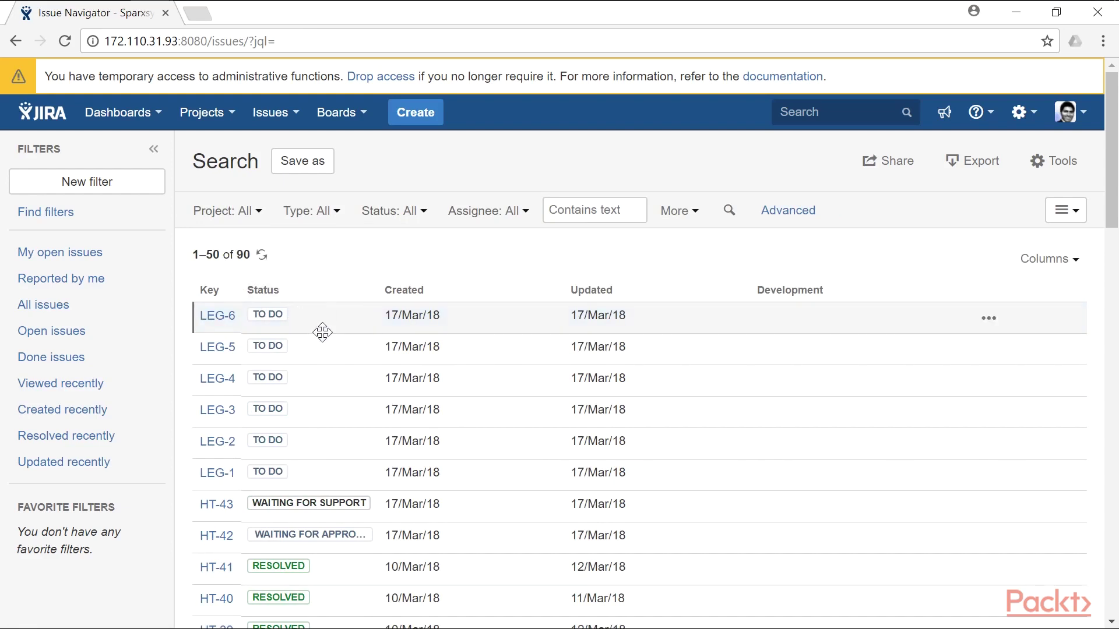
scroll(323, 332, "down", 20)
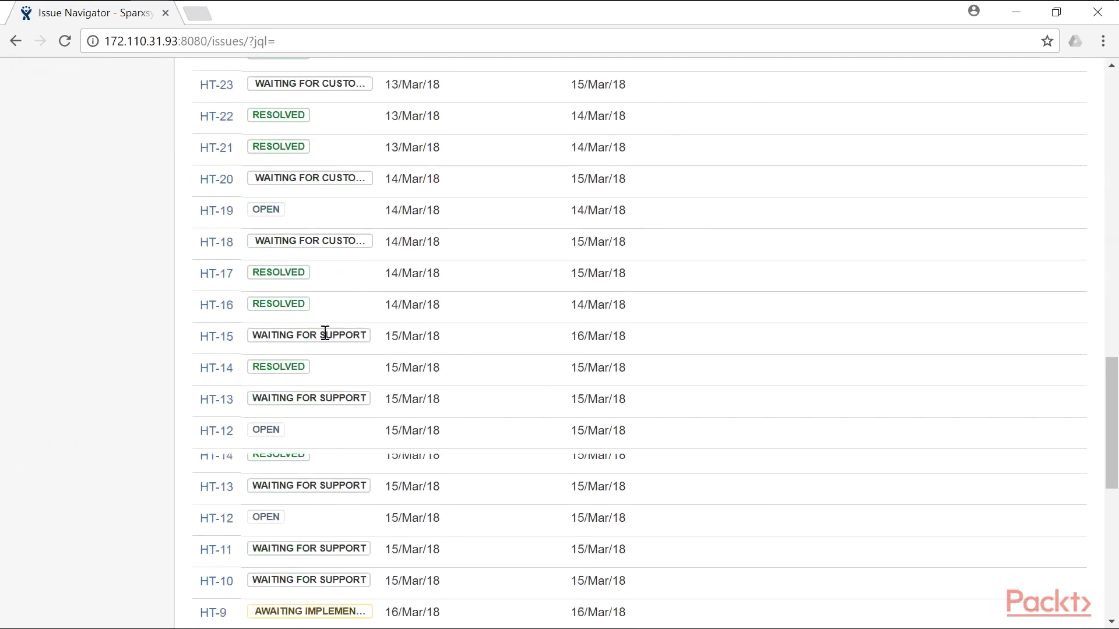
scroll(323, 332, "down", 4)
scroll(326, 335, "up", 15)
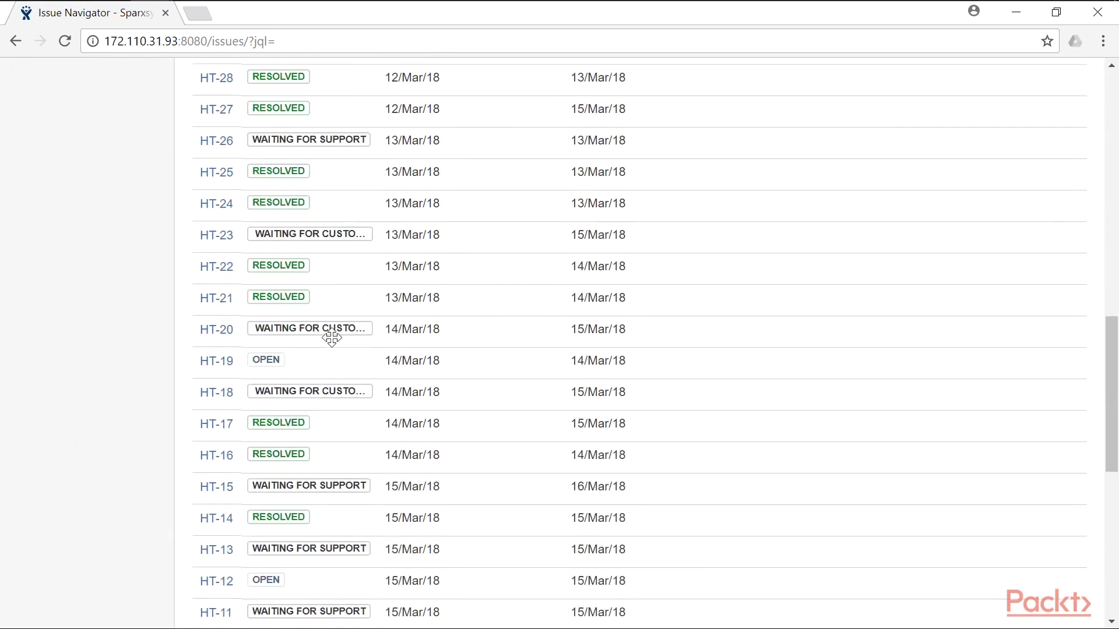
scroll(336, 345, "up", 5)
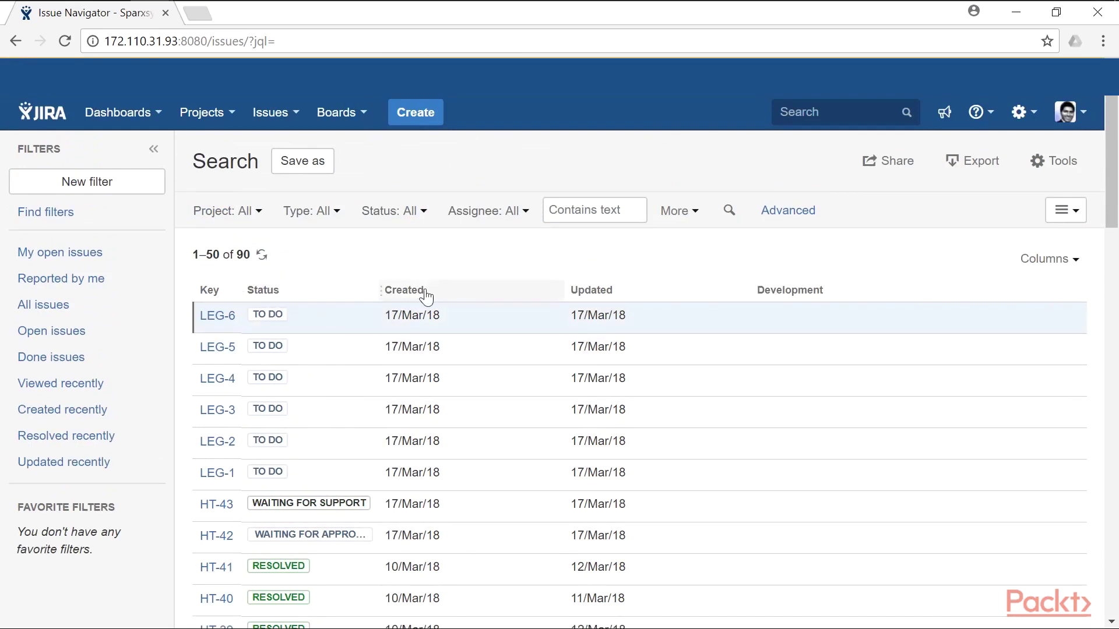
Reset the table columns to defaults, then find 'summ' and add the Summary column.
left_click(1059, 262)
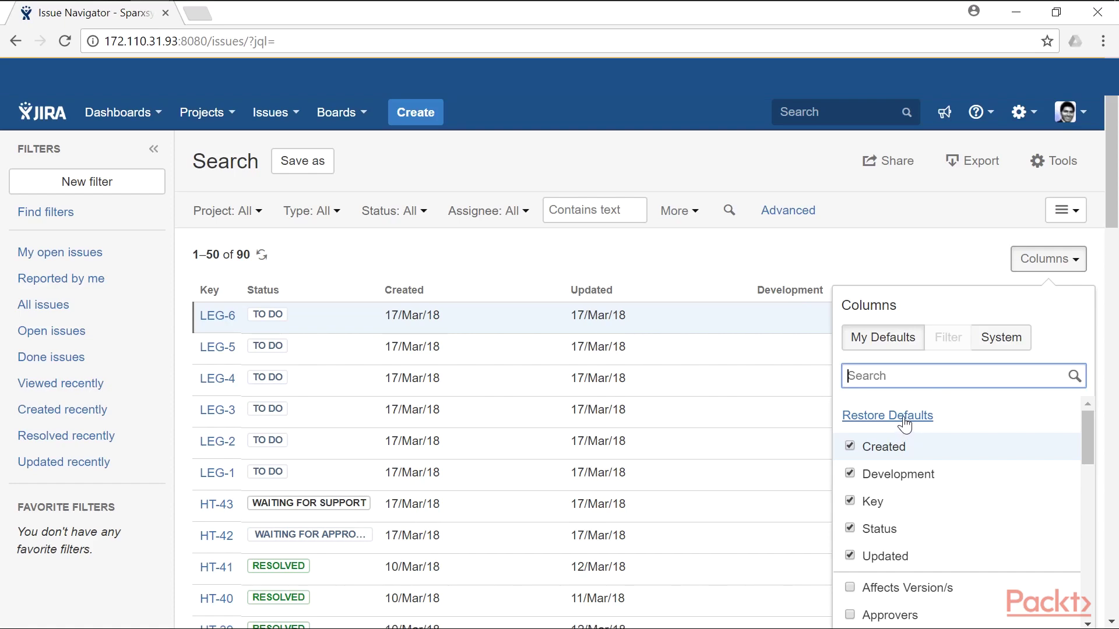
left_click(905, 419)
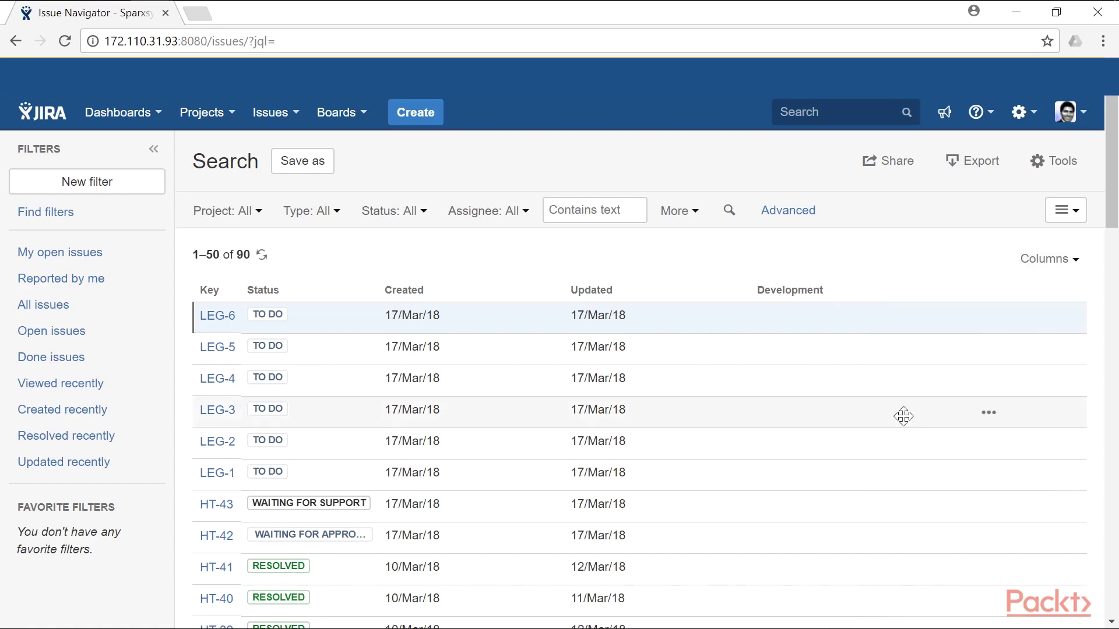
left_click(1054, 265)
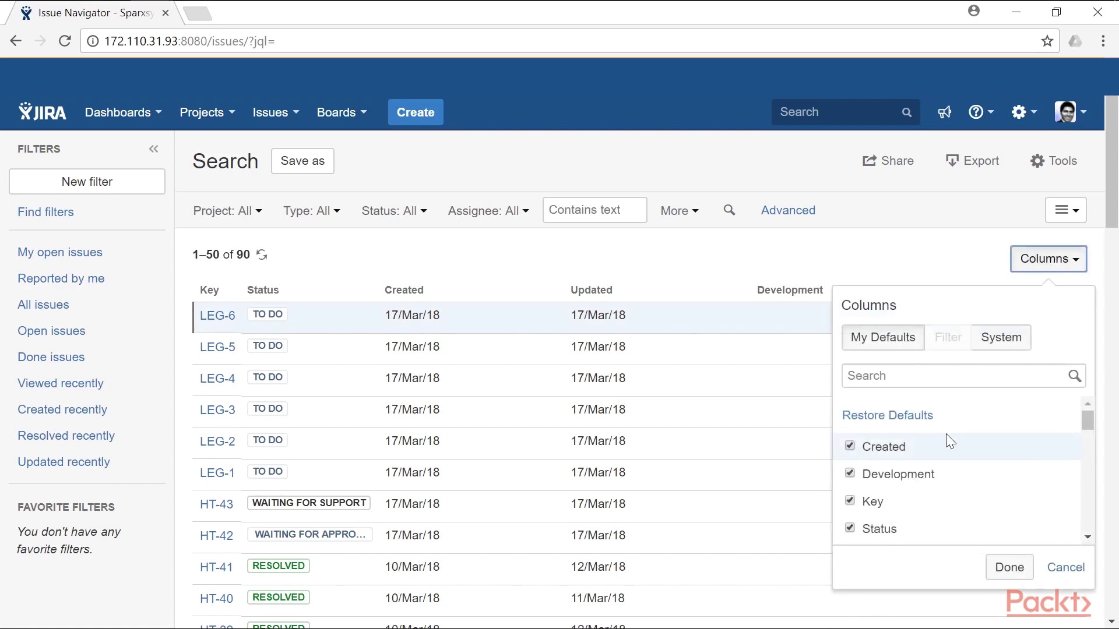
scroll(946, 435, "down", 2)
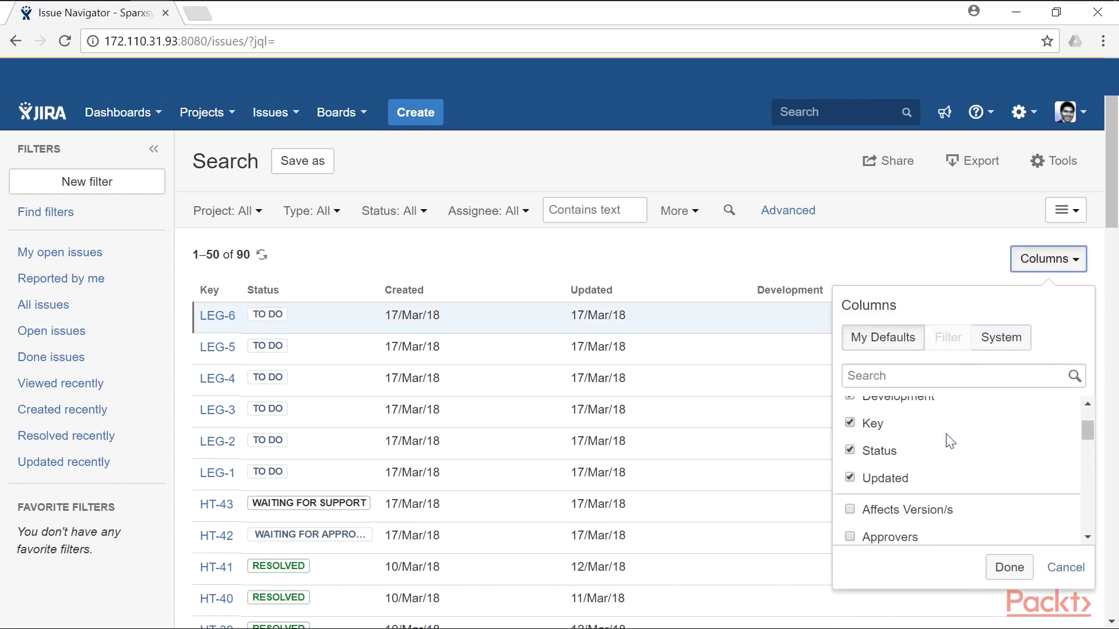
scroll(950, 441, "up", 2)
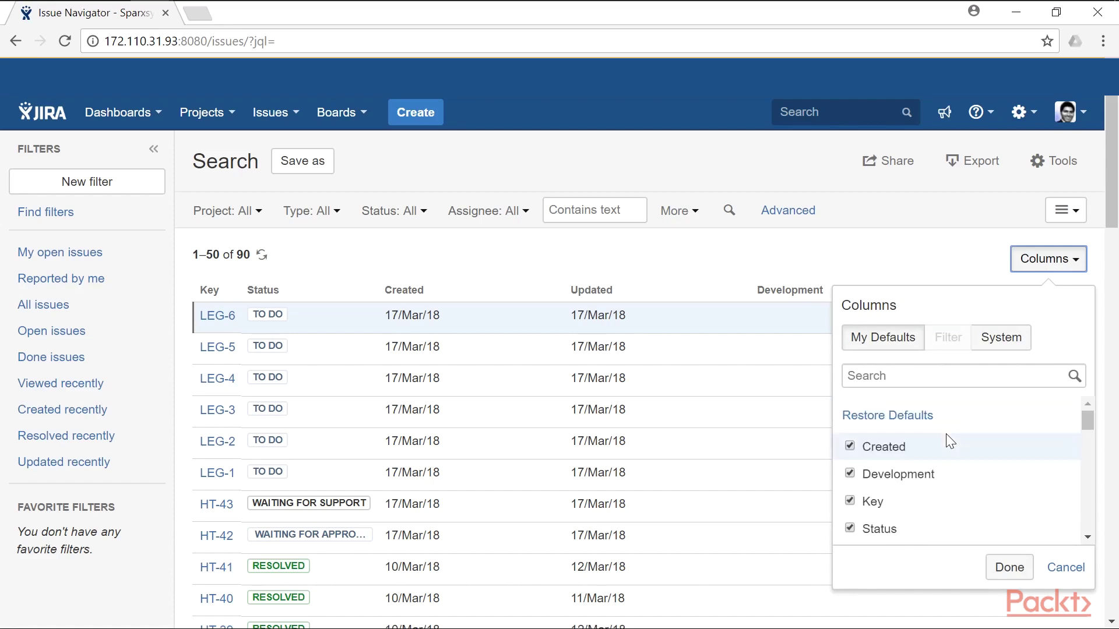
left_click(936, 380)
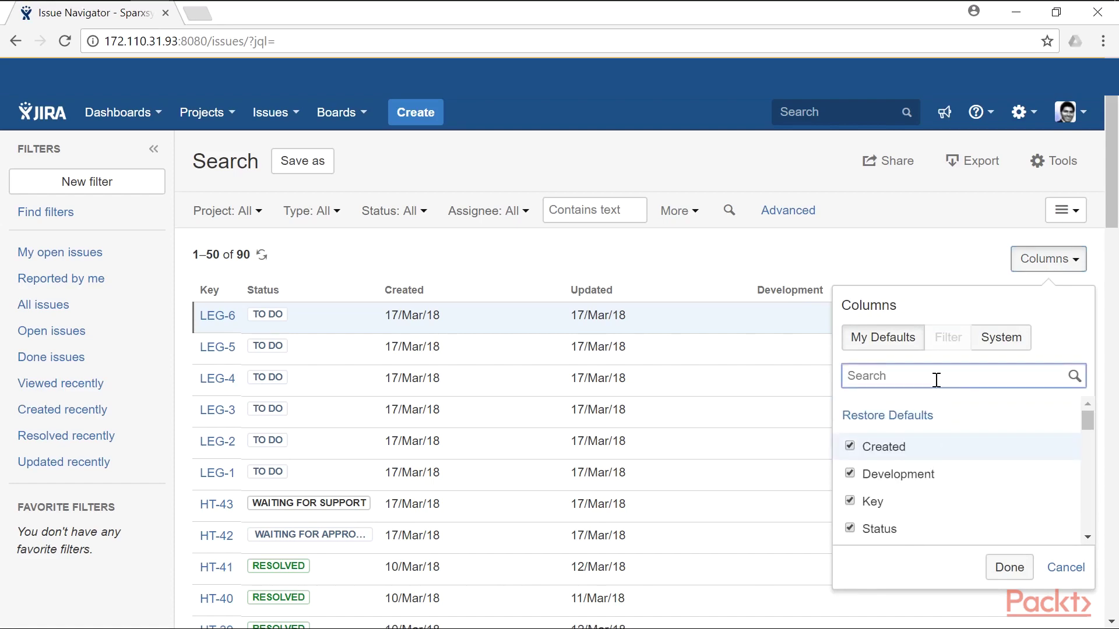
type("sy")
key("BackSpace")
type("umm")
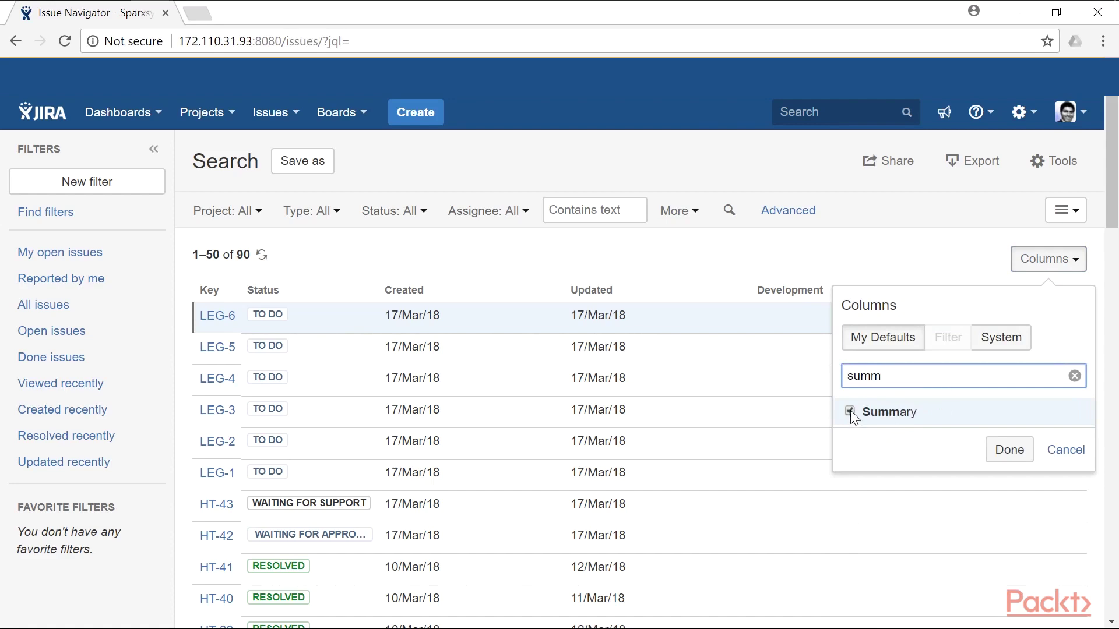
left_click(1016, 455)
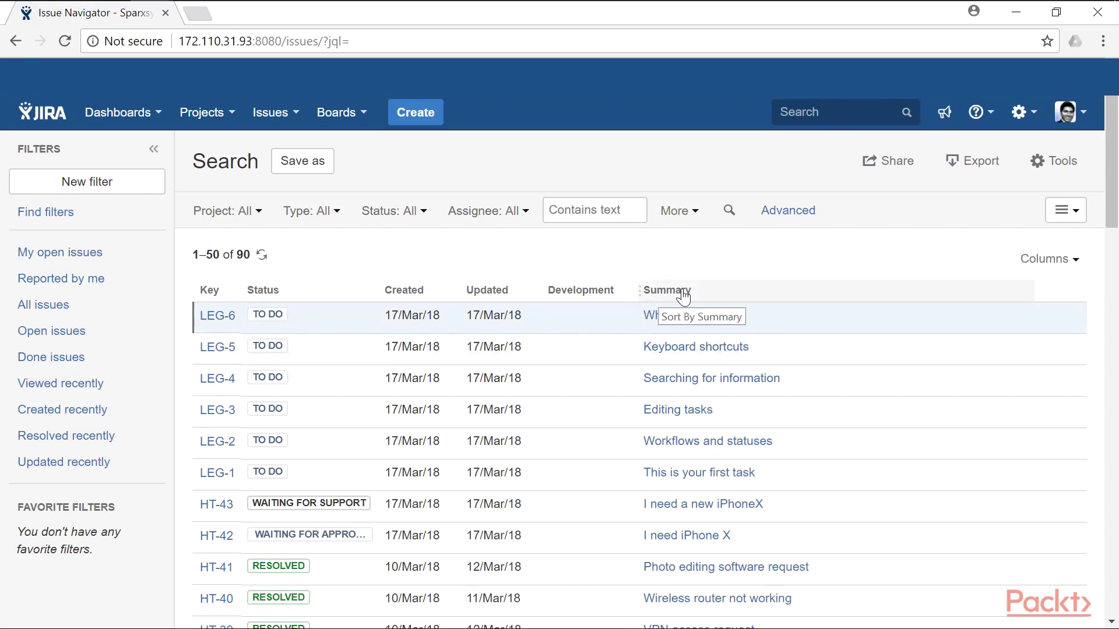
Move the Summary column to sit directly after Key.
left_click_drag(676, 296, 298, 297)
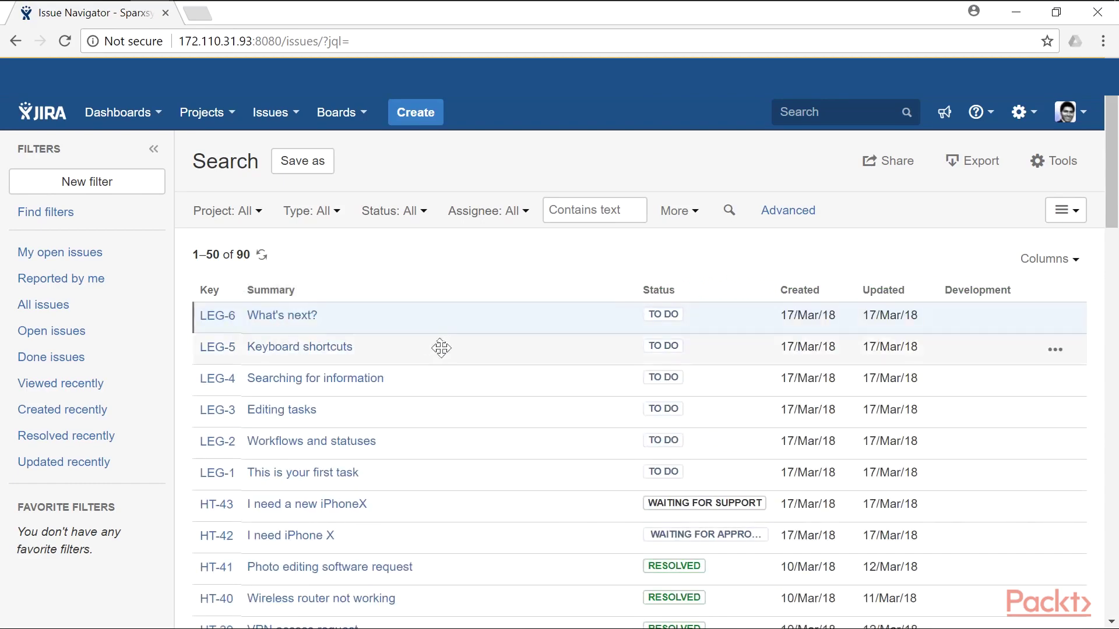
left_click(1061, 263)
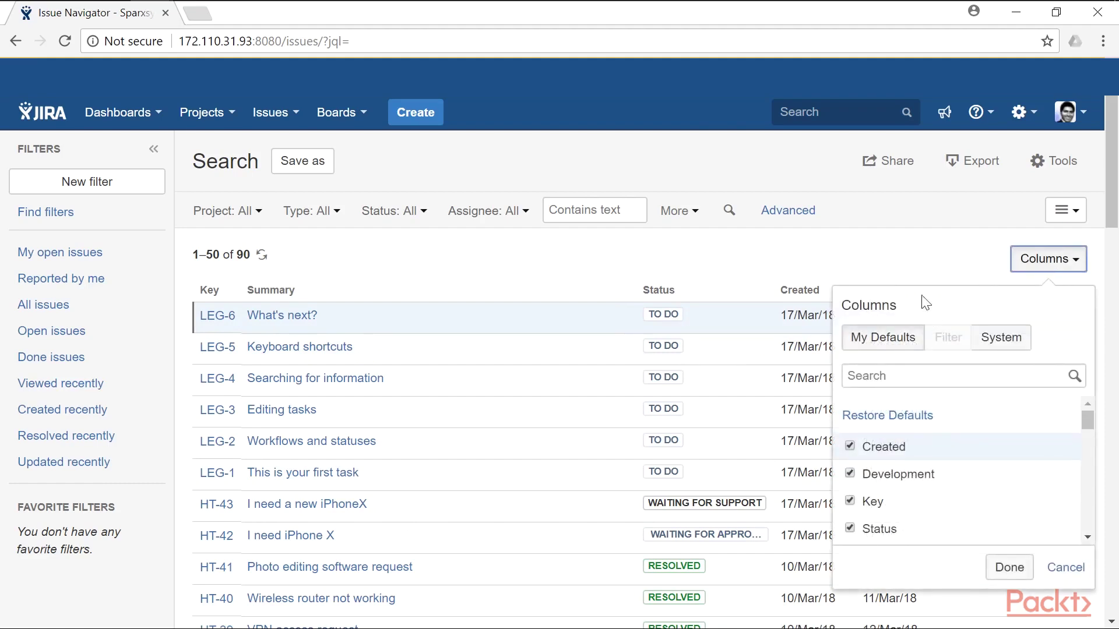
left_click(920, 272)
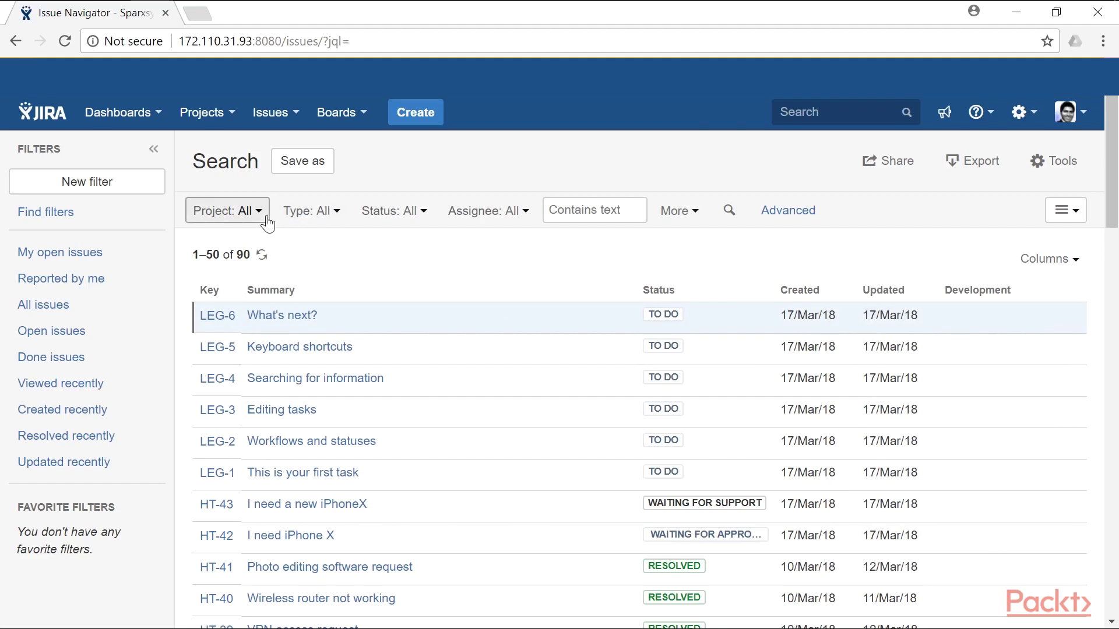
Filter to Incident and Problem issue types and sort the 12 results by Summary ascending.
left_click(330, 221)
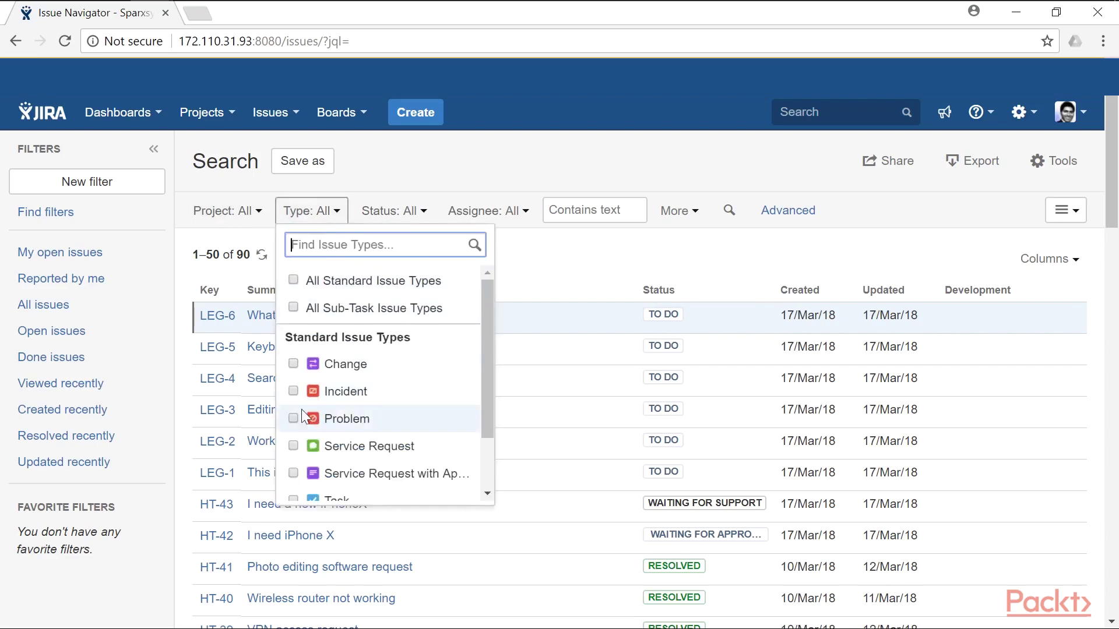
left_click(294, 392)
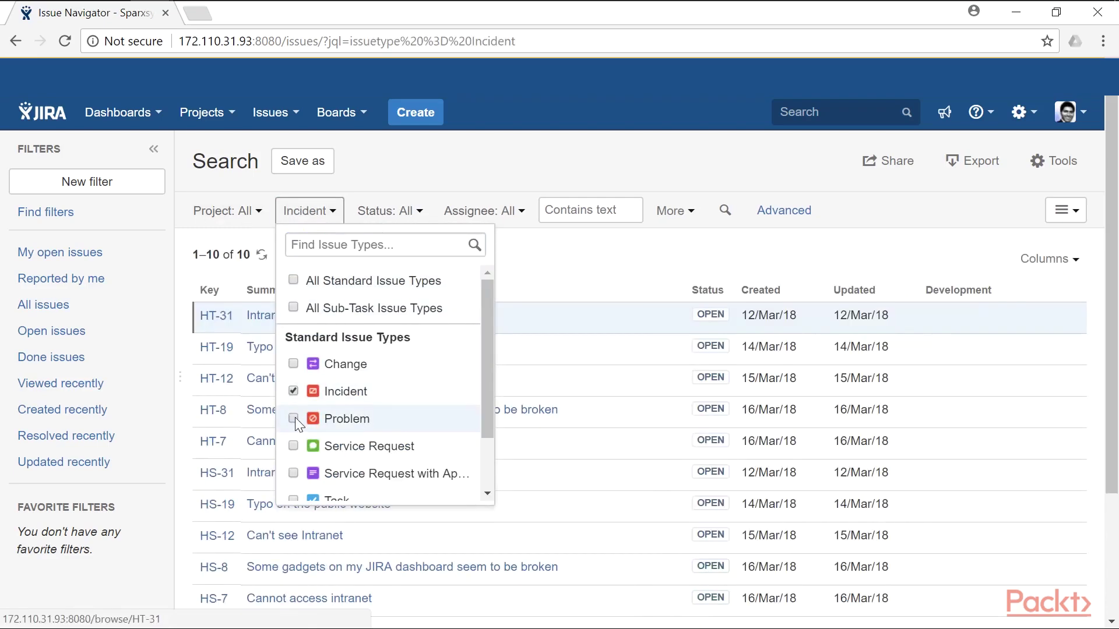
left_click(294, 418)
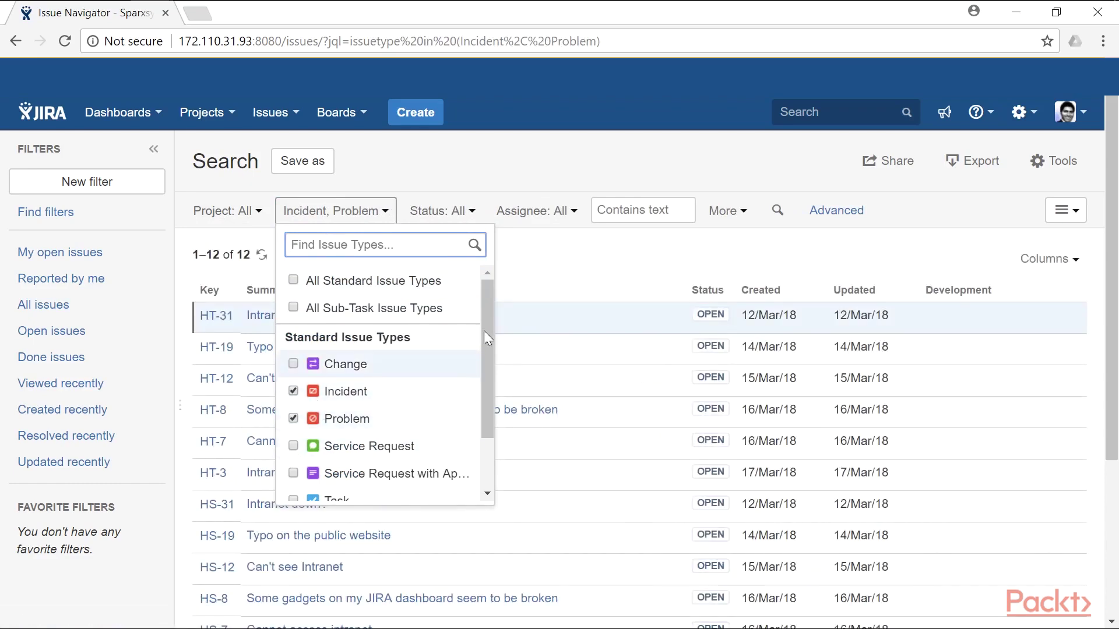
left_click(520, 294)
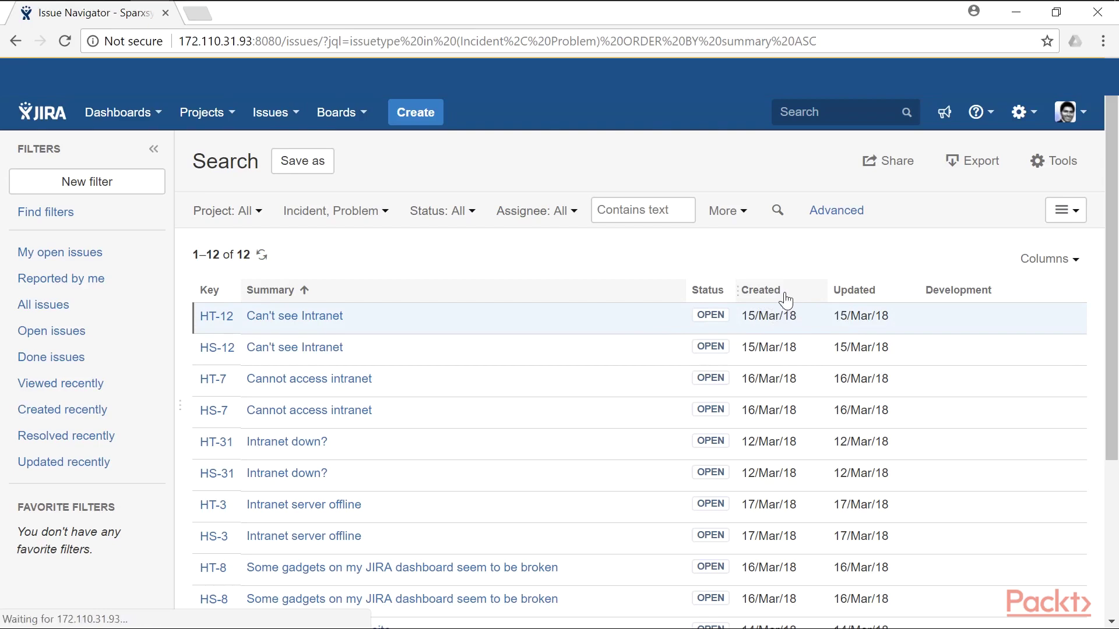
Sort the 12 results by Created descending, with HS-3 first, and close the Share popup.
left_click(785, 300)
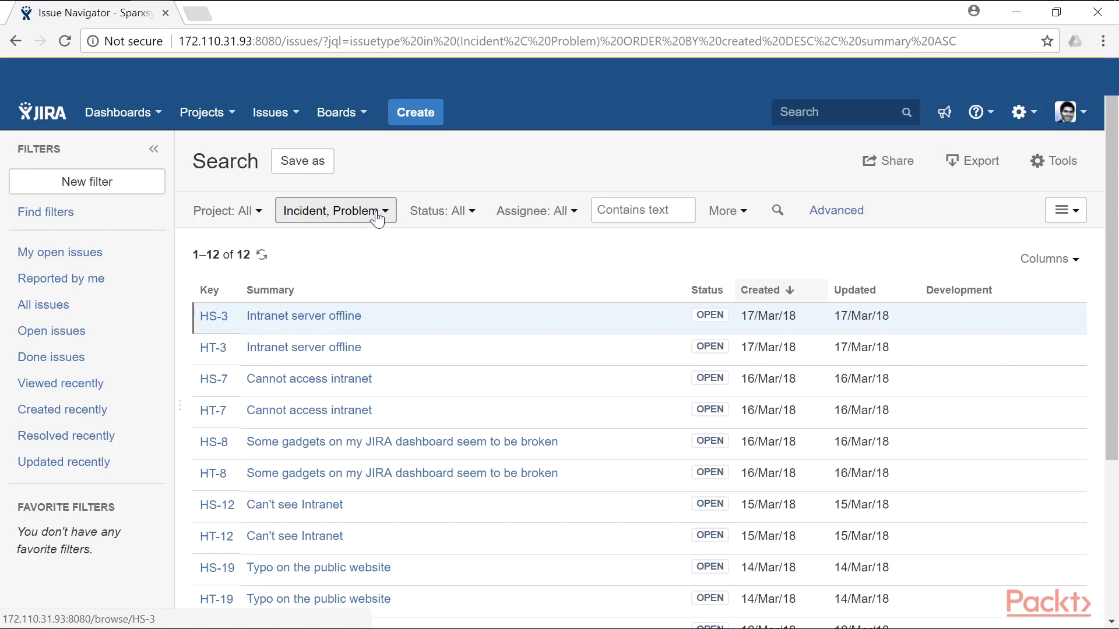
left_click(902, 169)
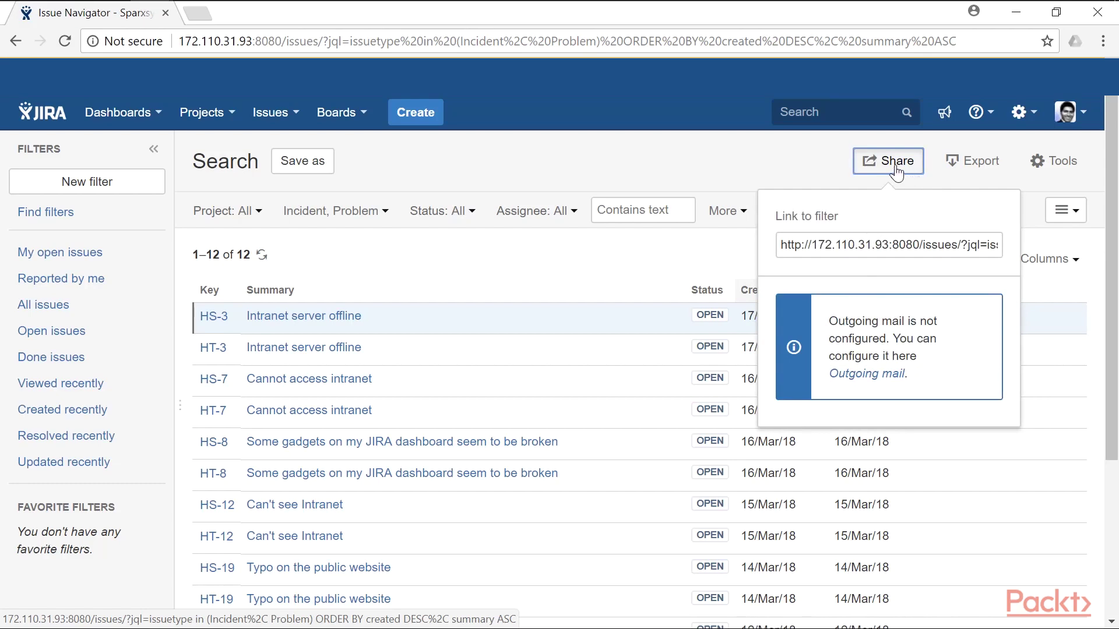
left_click(758, 155)
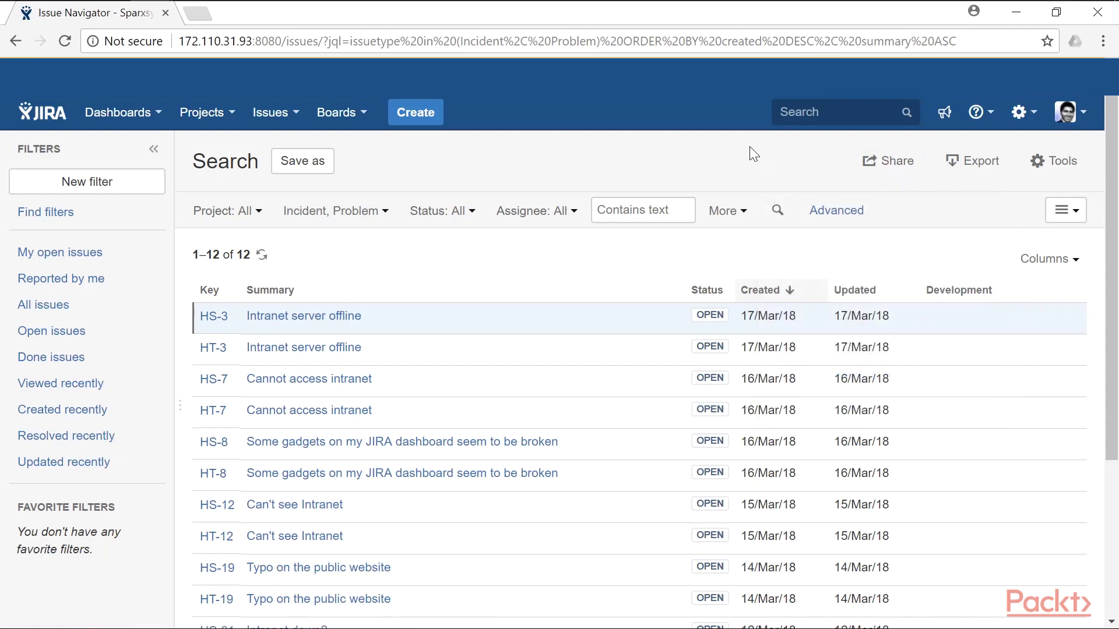
left_click(954, 169)
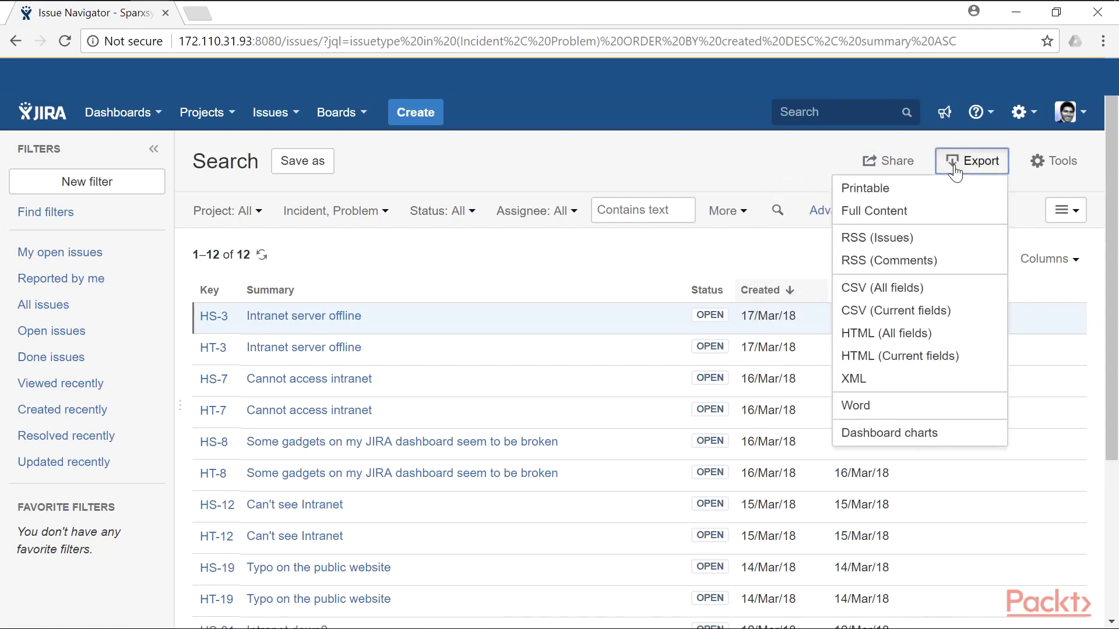
left_click(929, 191)
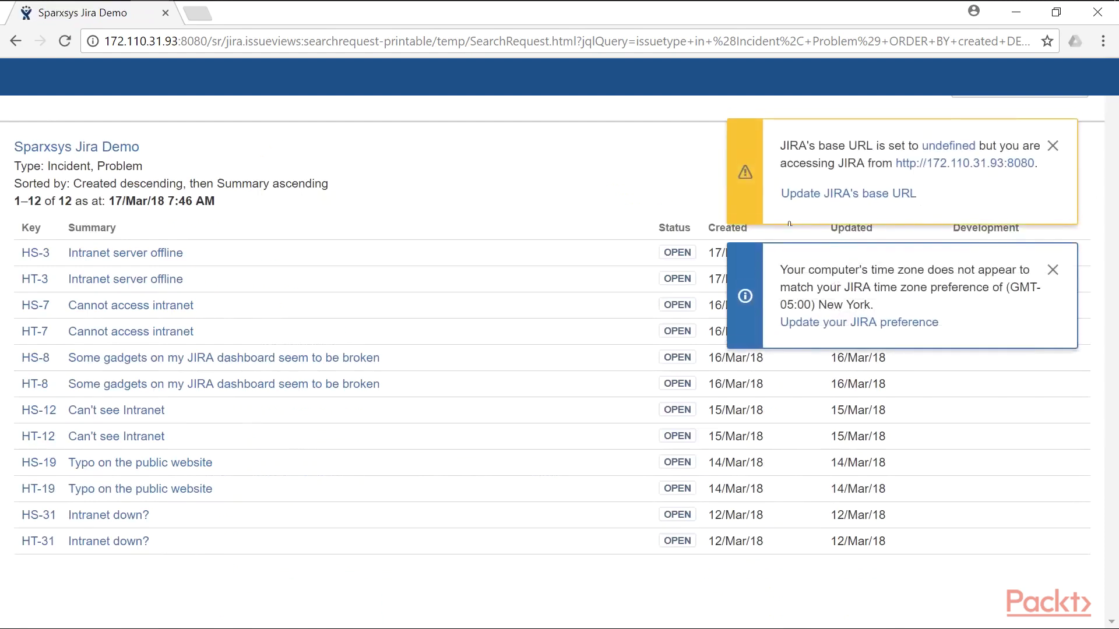
left_click(1052, 147)
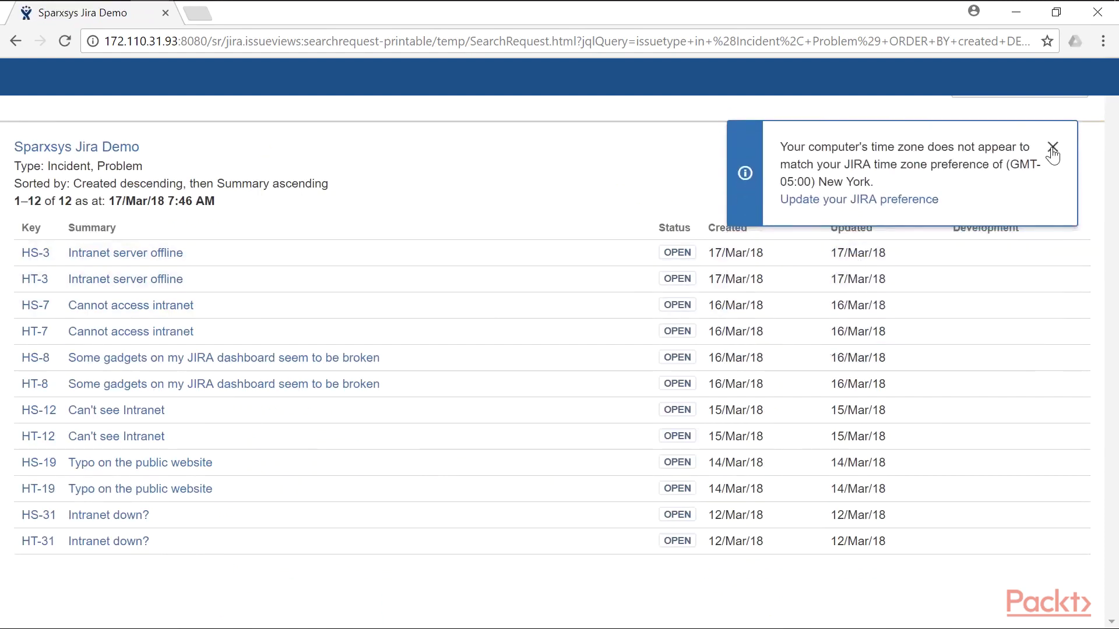
left_click(1052, 149)
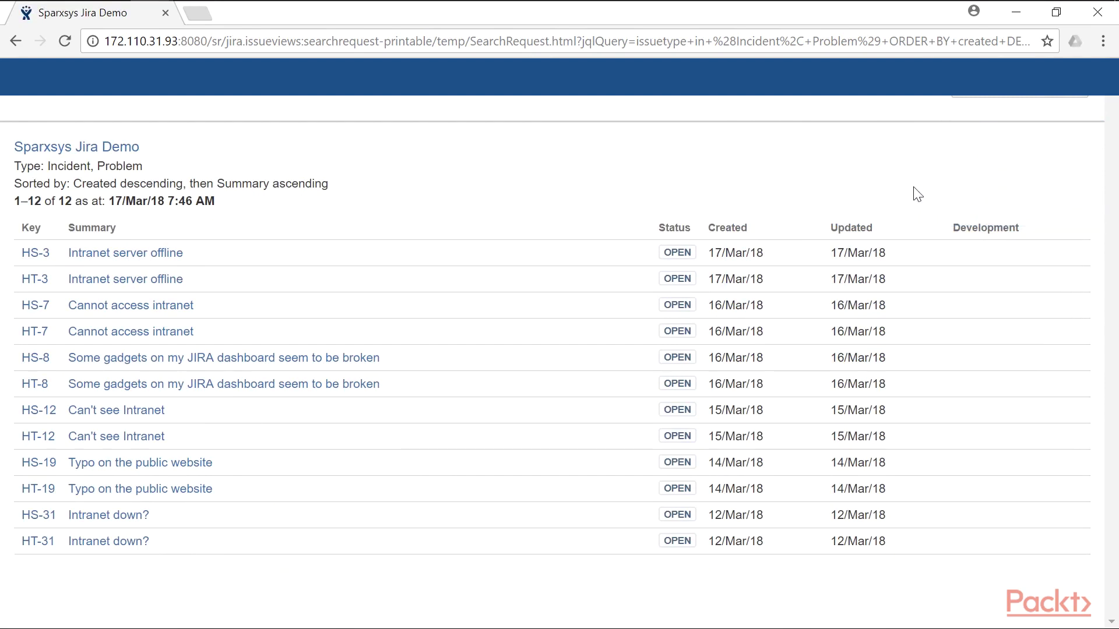
left_click(1009, 99)
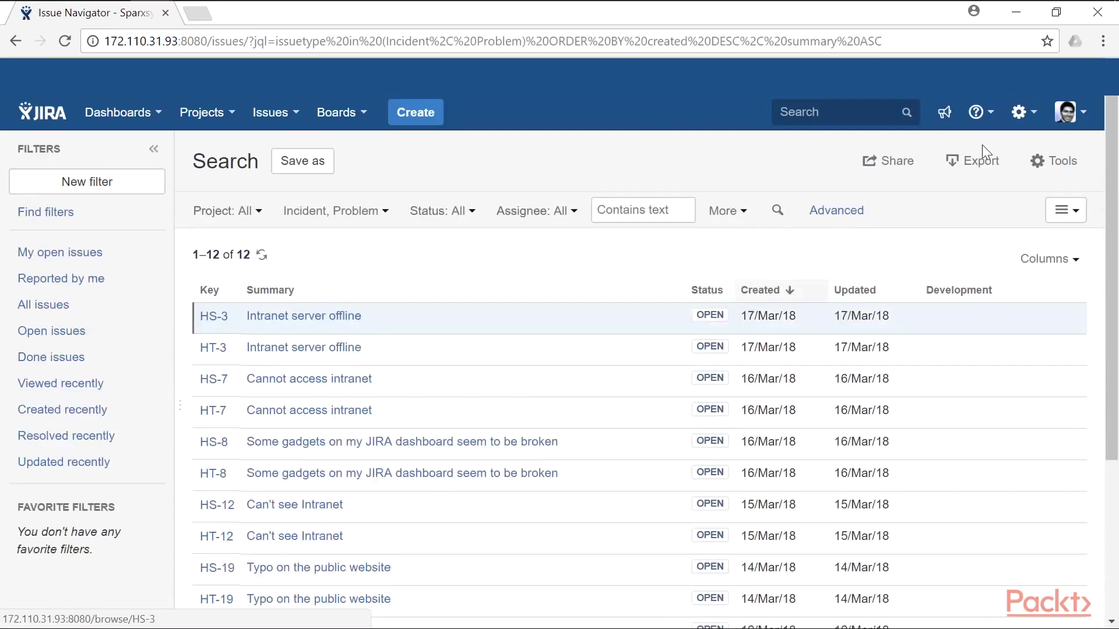
Export the 12 Incident and Problem issues as Full Content, dismissing the base URL and time zone notices.
left_click(991, 168)
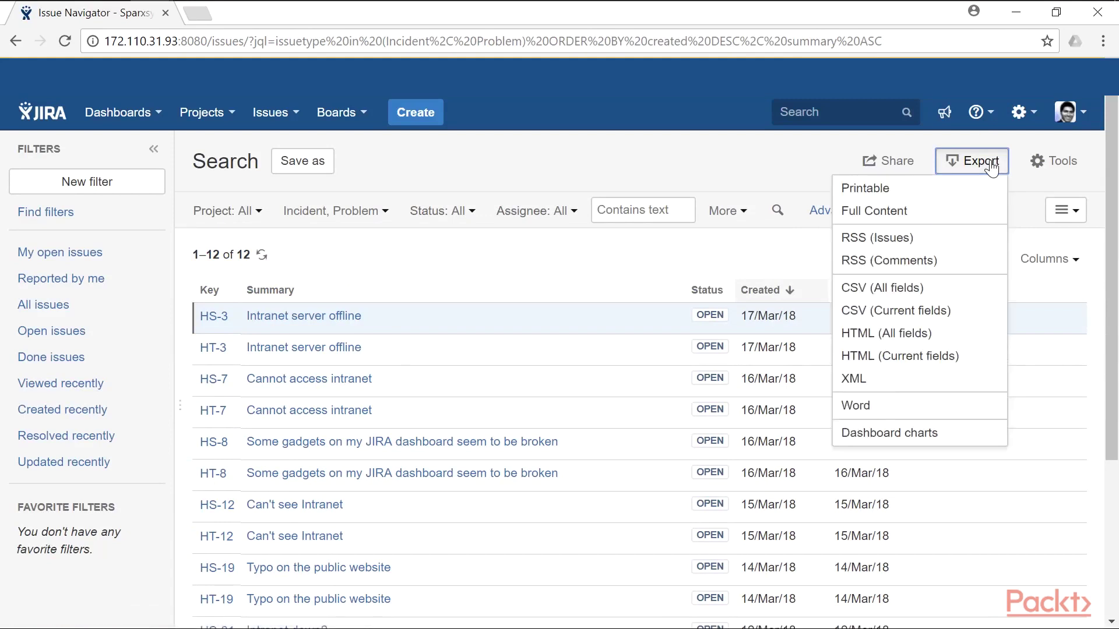
left_click(959, 212)
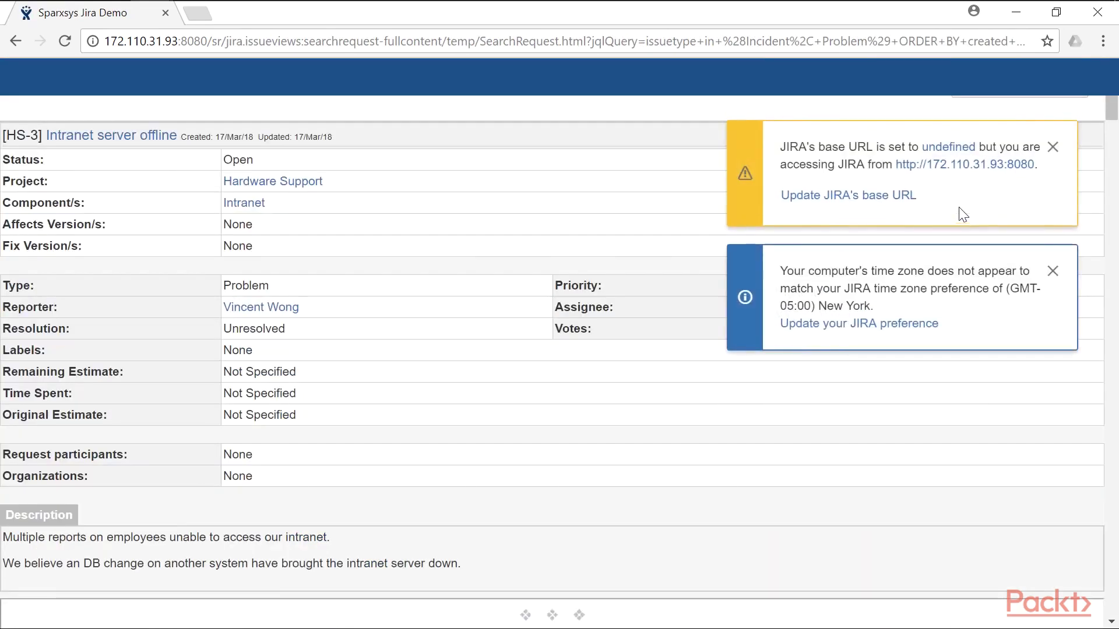
left_click(1052, 148)
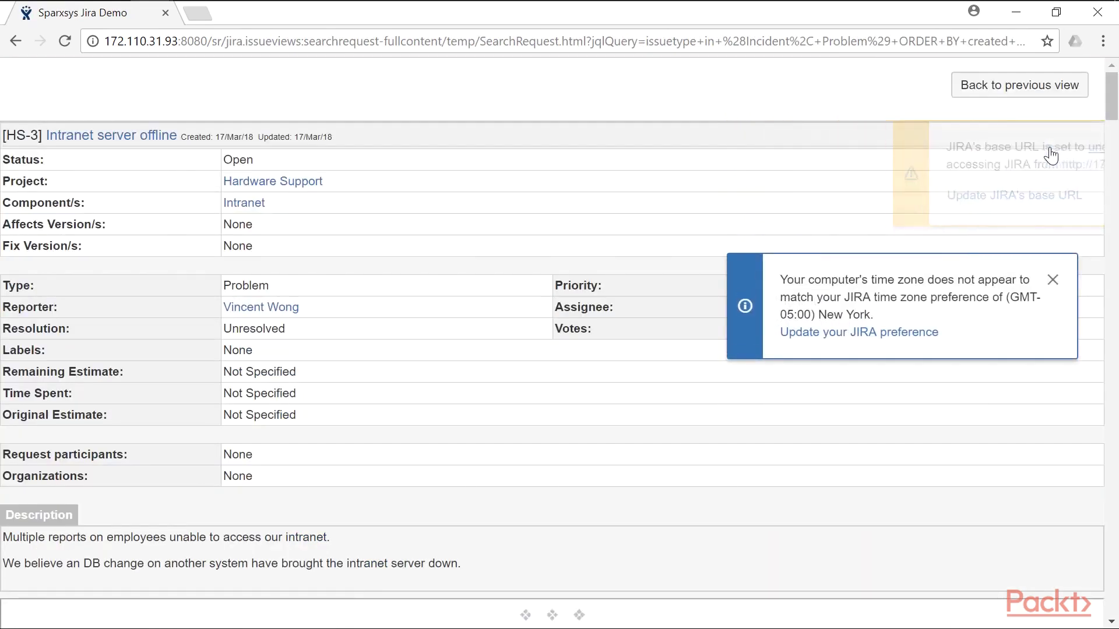
left_click(1054, 148)
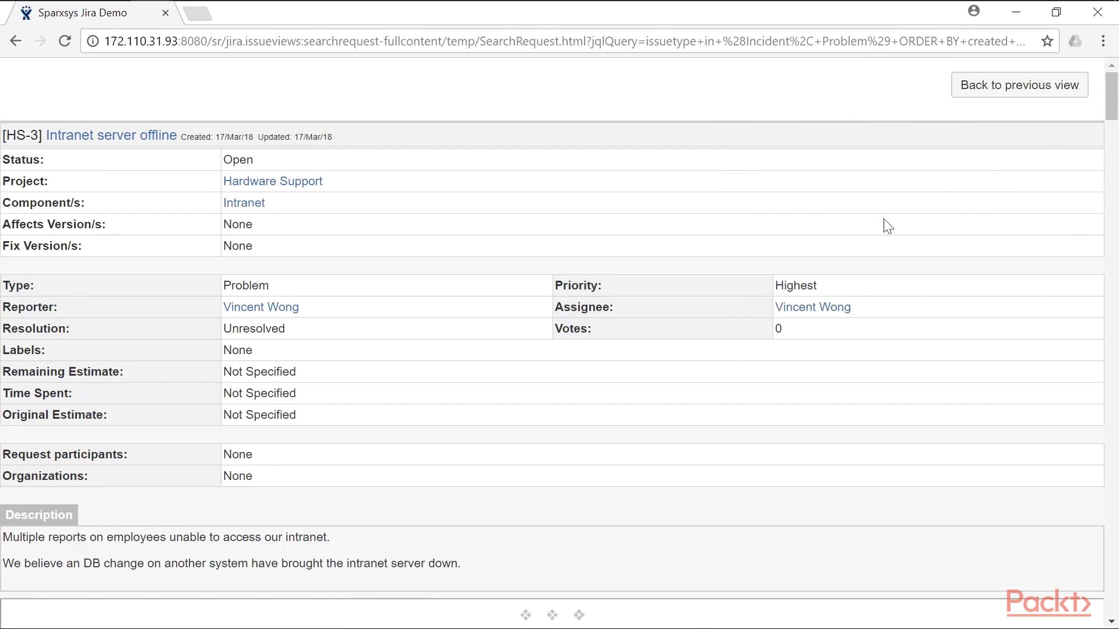
Review the full-content export's fields and descriptions, then return to the search results.
scroll(886, 226, "down", 4)
scroll(881, 219, "down", 12)
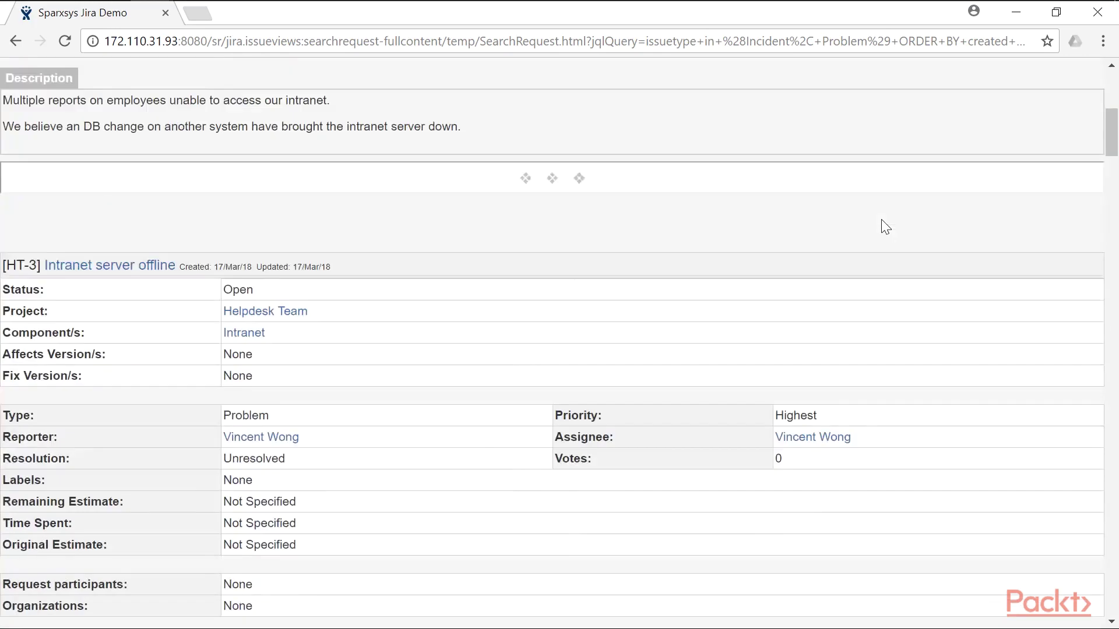
scroll(882, 222, "down", 15)
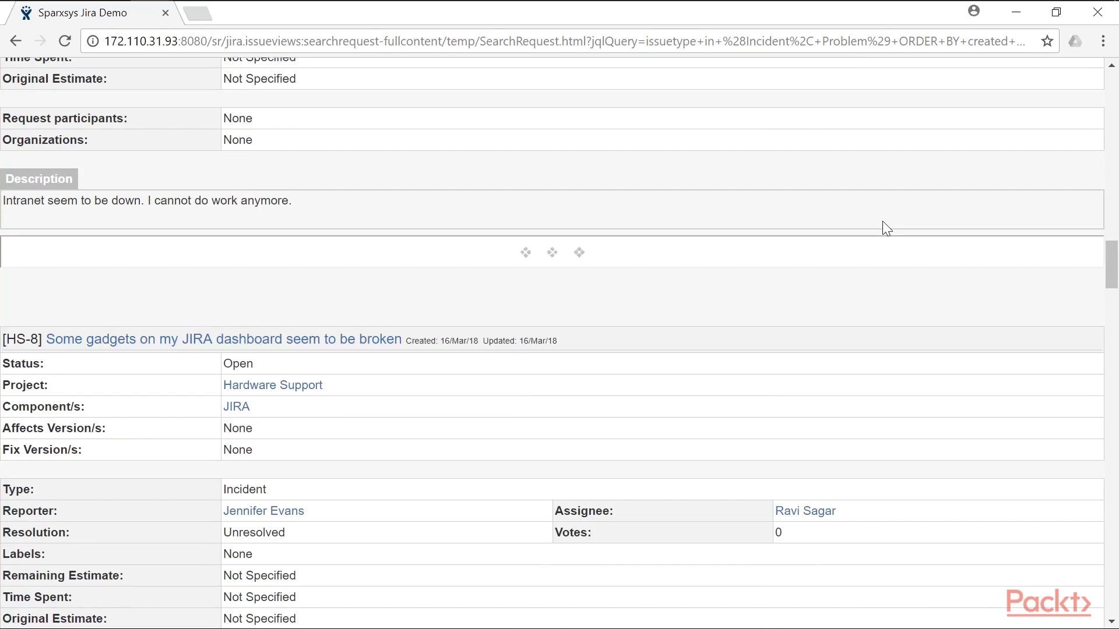
scroll(884, 226, "up", 20)
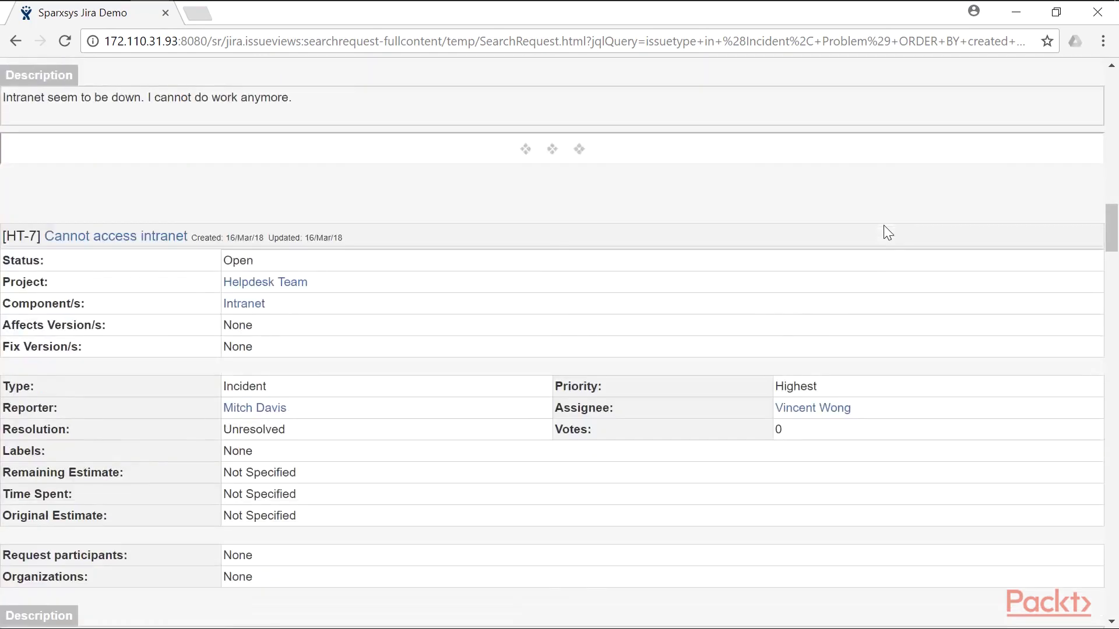
scroll(887, 232, "up", 12)
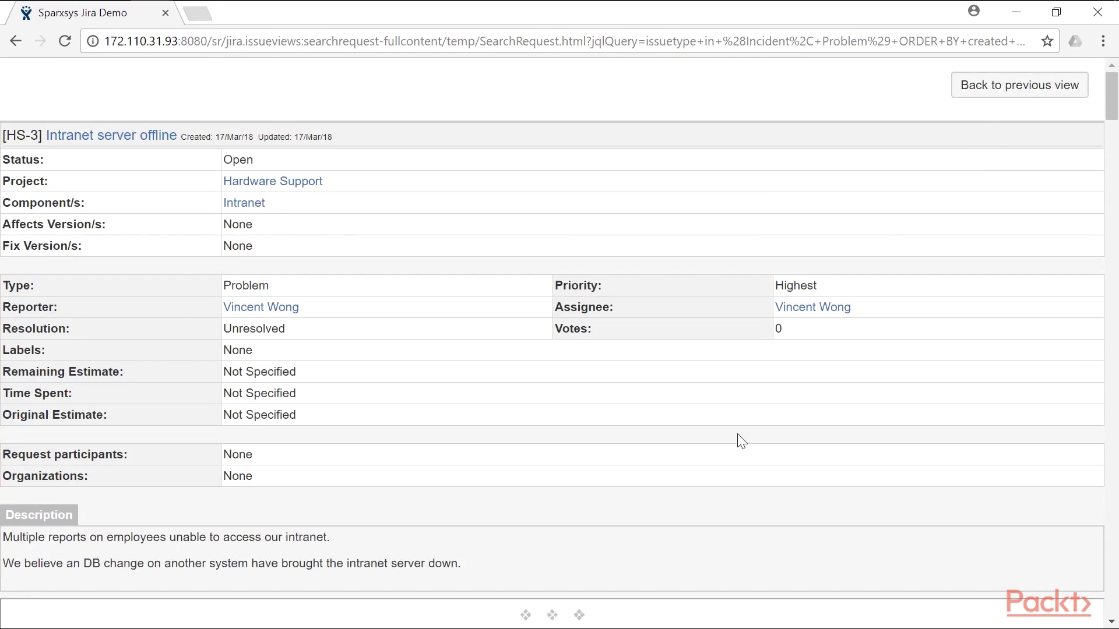
left_click(1006, 80)
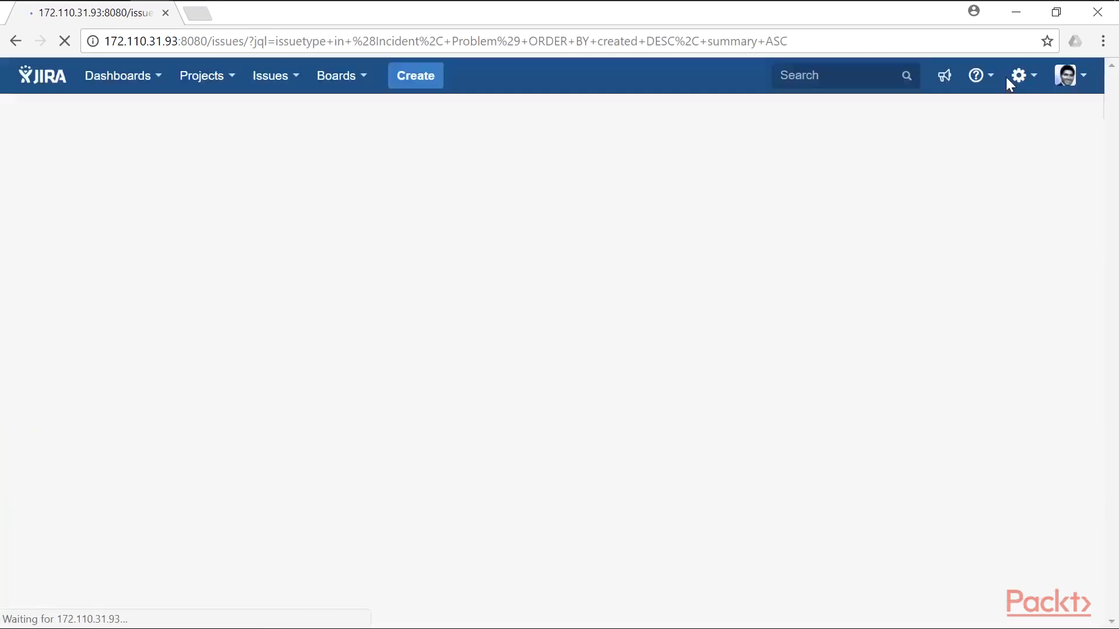
Export the 12 results as CSV (All fields) and open the downloaded file in Notepad.
left_click(981, 127)
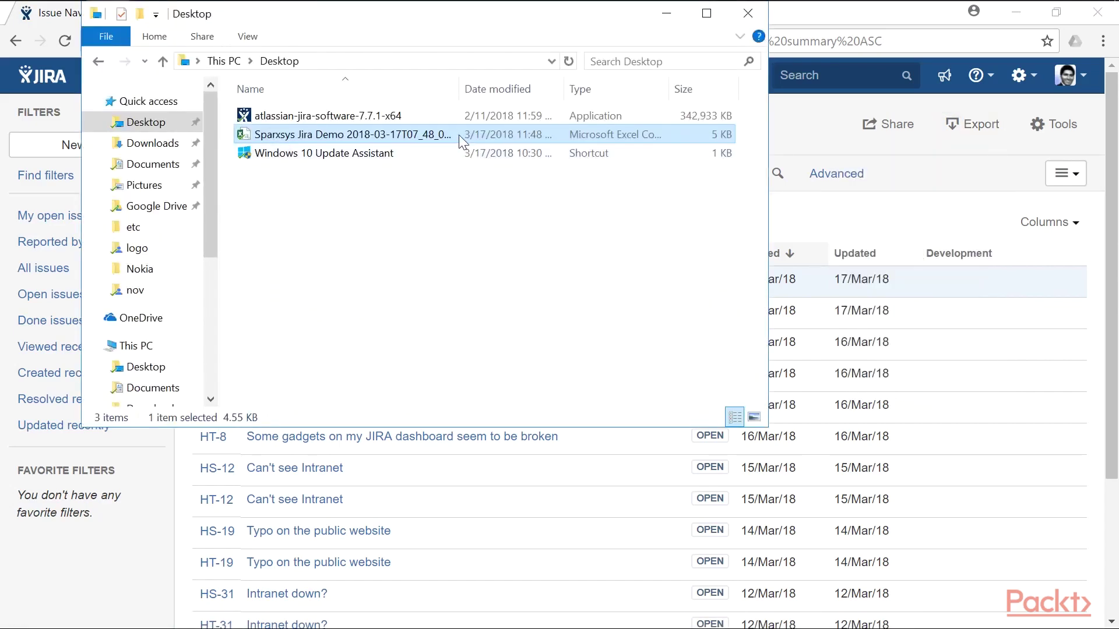
right_click(459, 135)
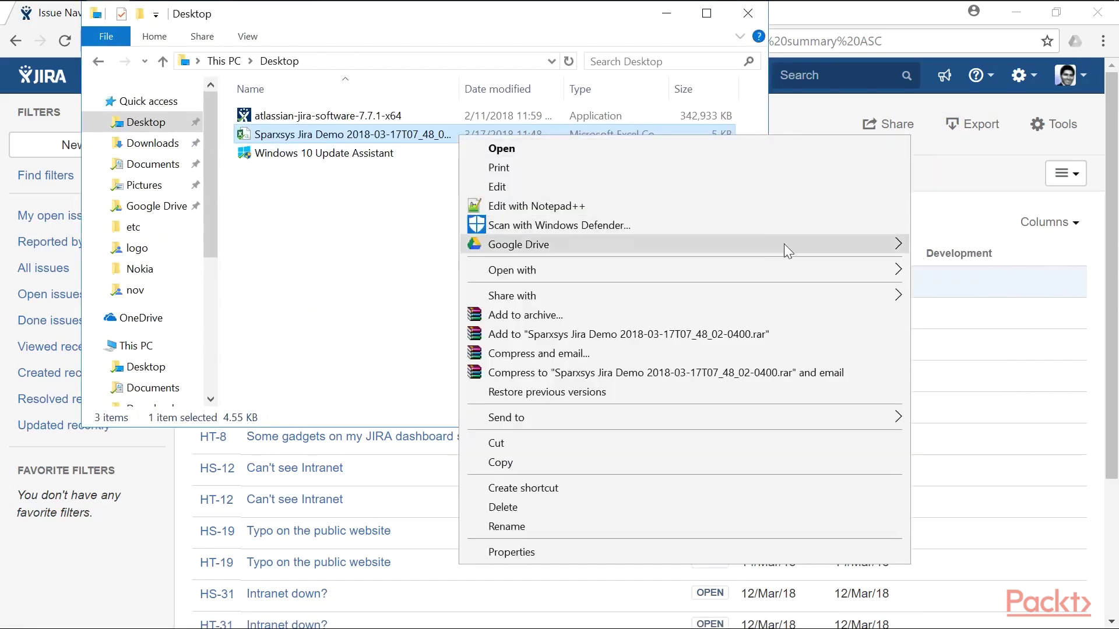
mouse_move(844, 267)
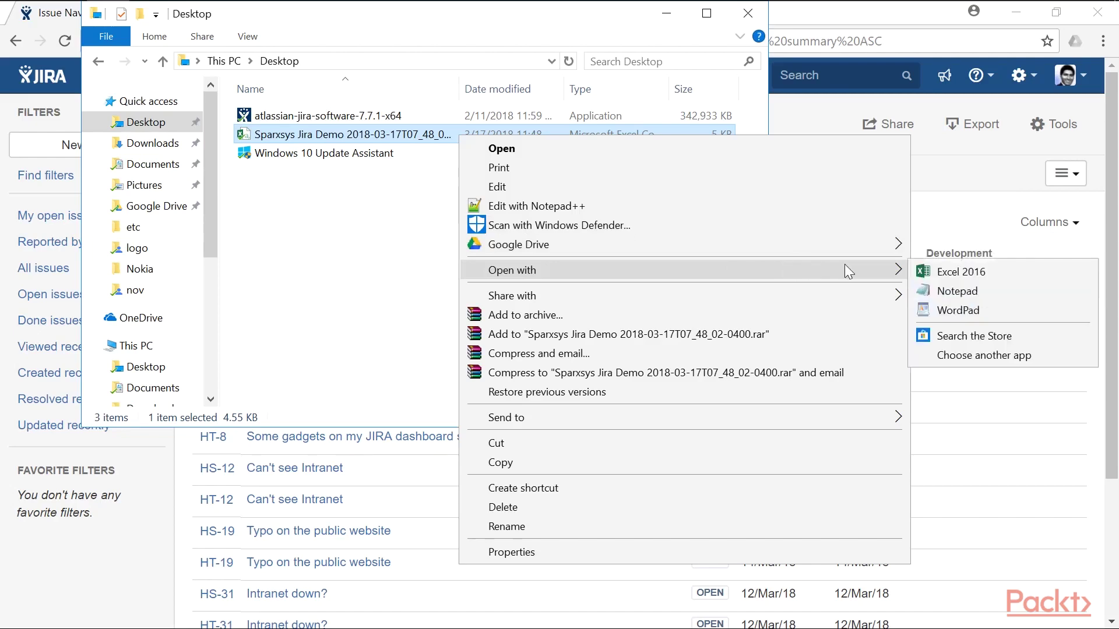
left_click(957, 291)
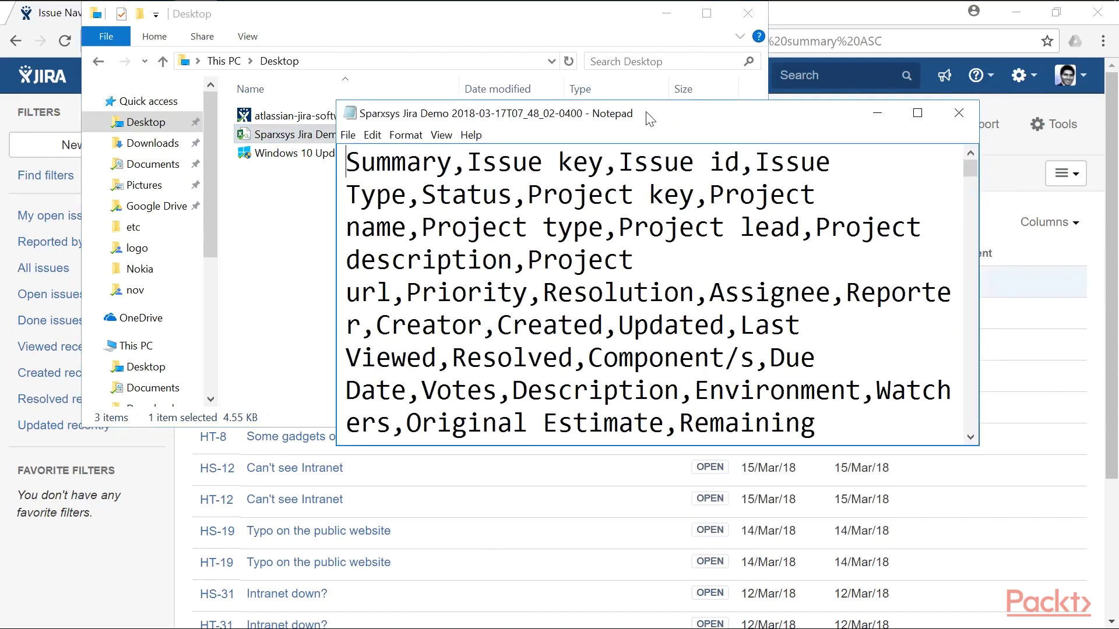
Maximize Notepad to read the CSV's field headers and HS-3 row, then close it.
double_click(650, 115)
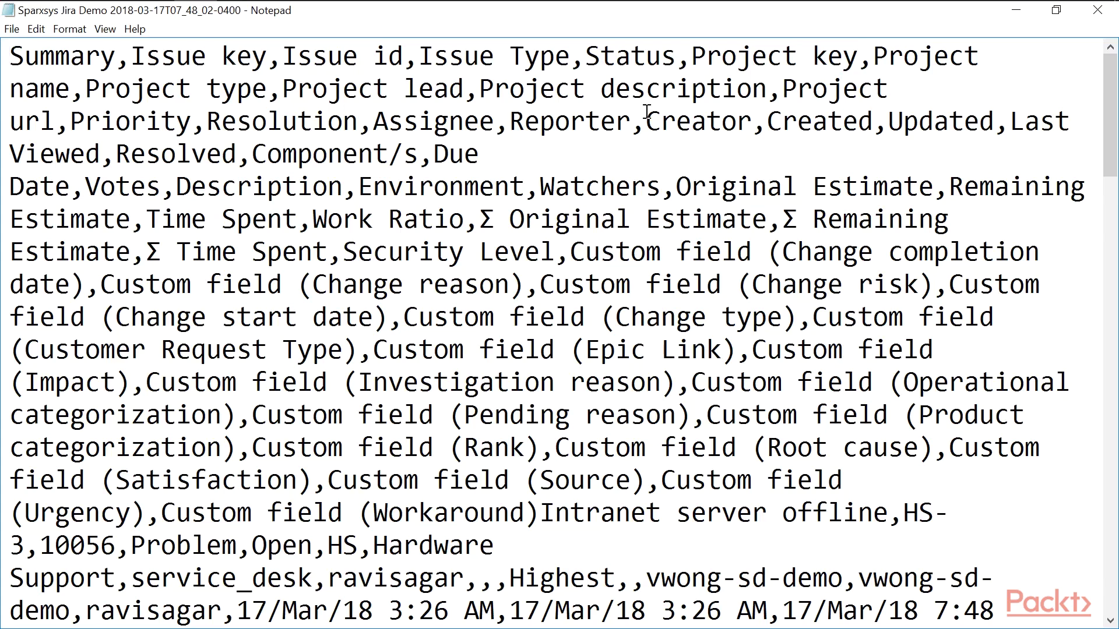
left_click(1097, 10)
Close File Explorer, review the Export formats, and bring up Bulk Change for all 12 issues.
left_click(748, 8)
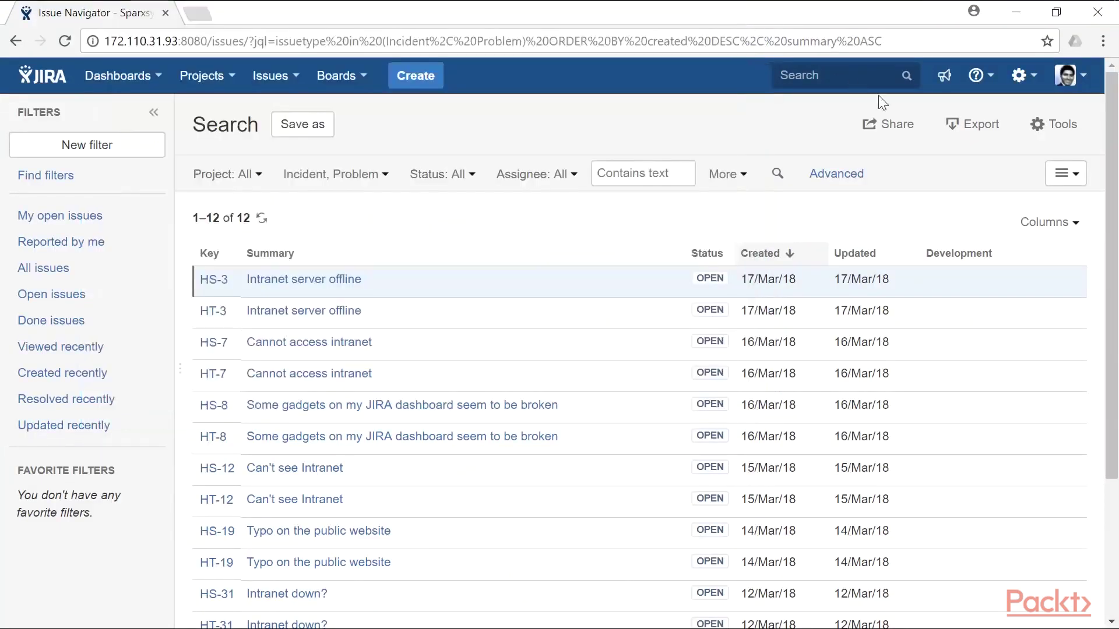
left_click(974, 123)
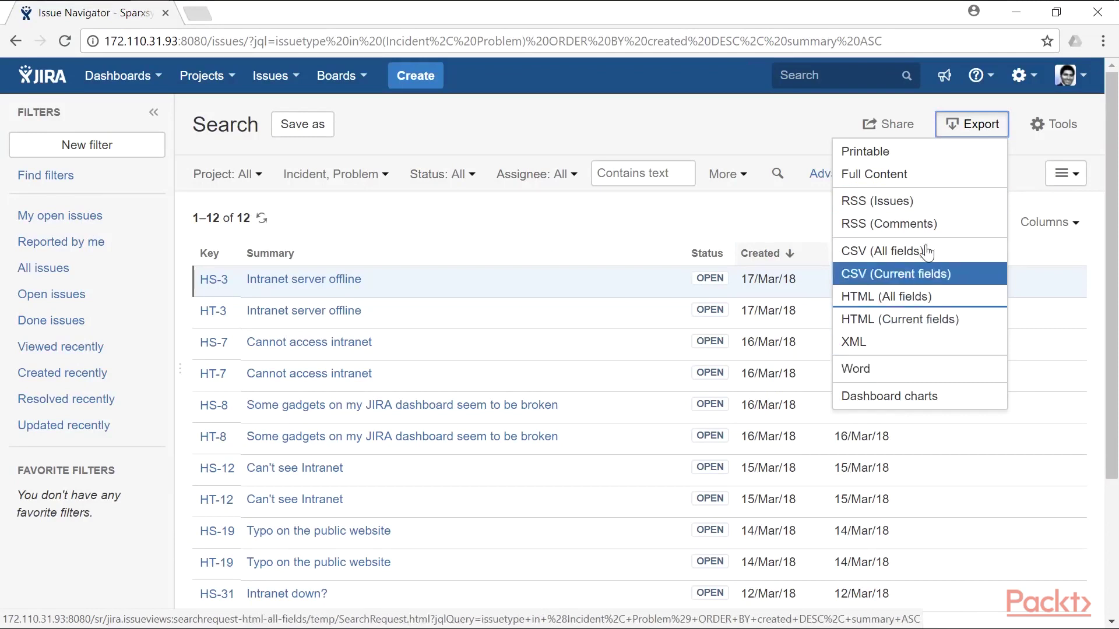
left_click(1076, 126)
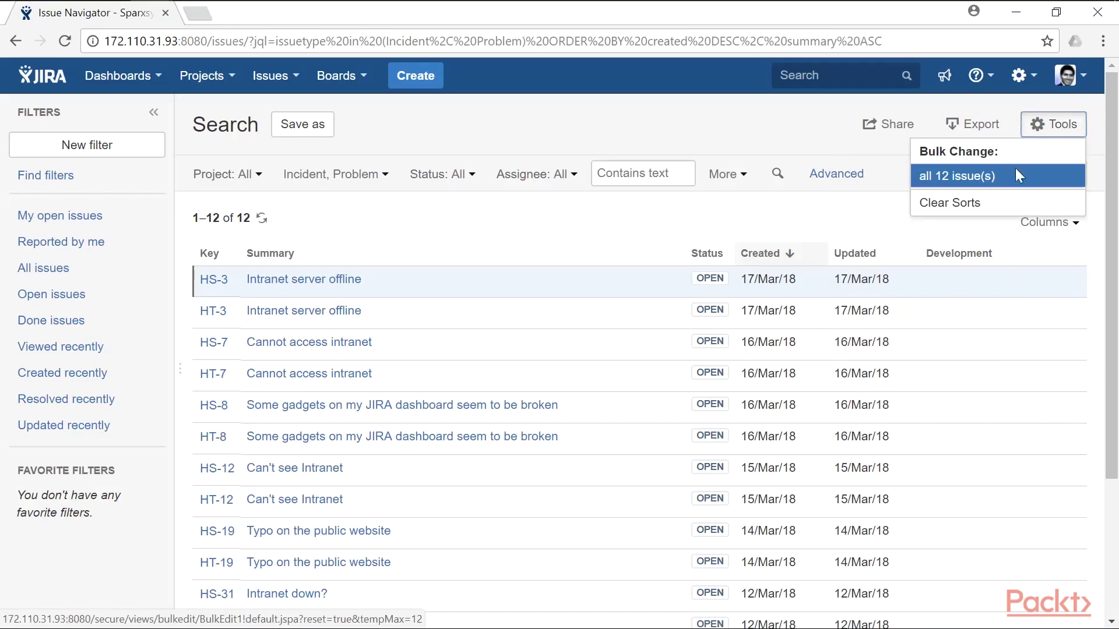
Start a bulk change with all 12 issues selected and choose the Edit Issues operation.
left_click(1016, 176)
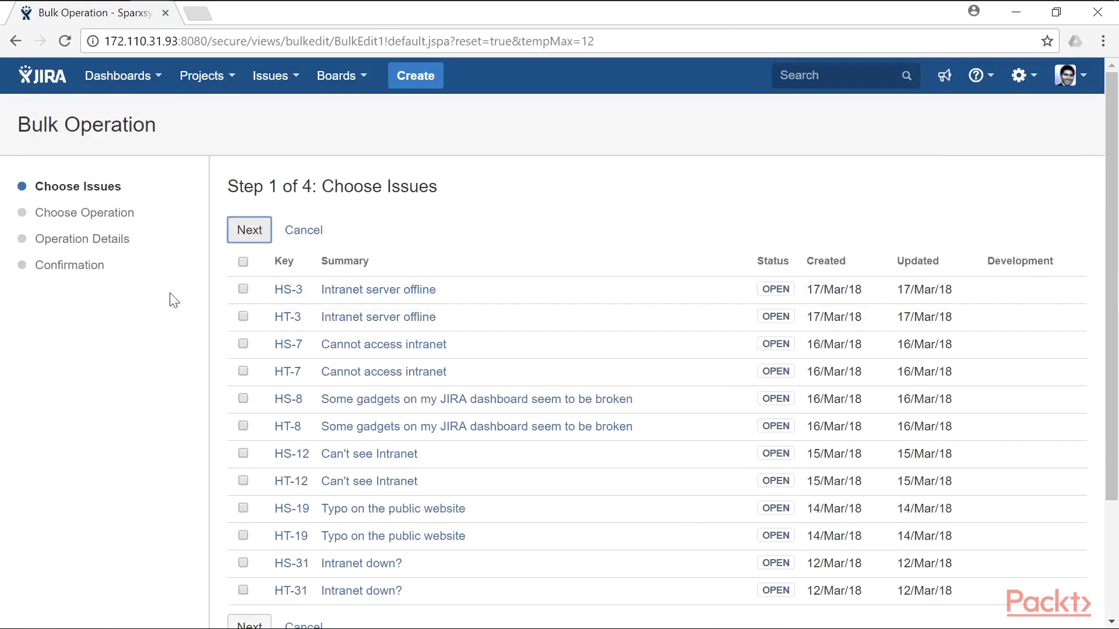
left_click(243, 262)
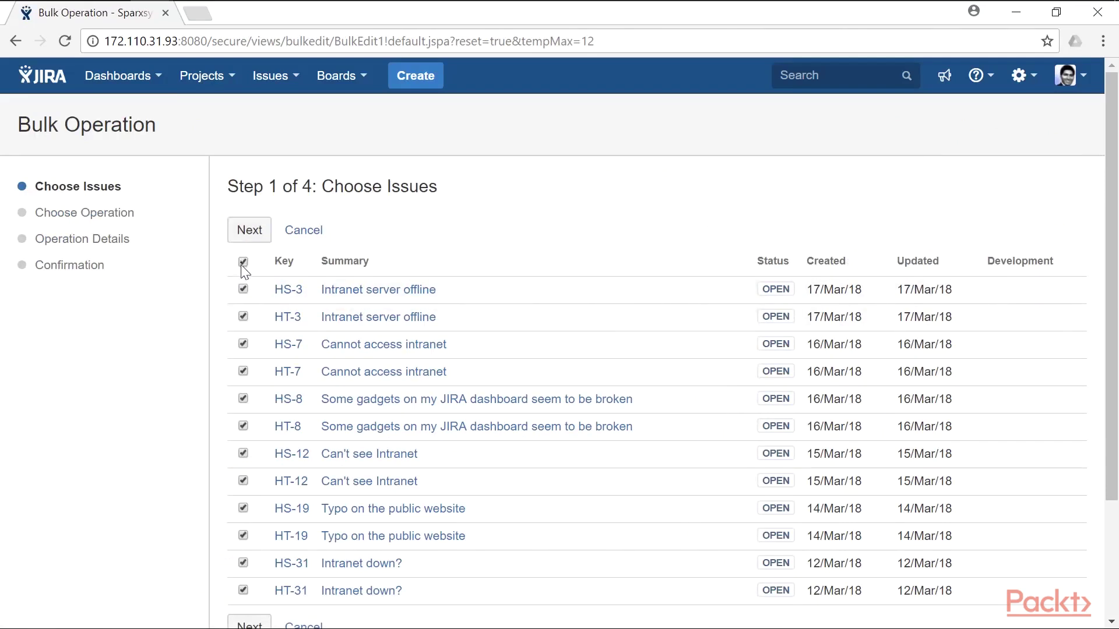
left_click(259, 233)
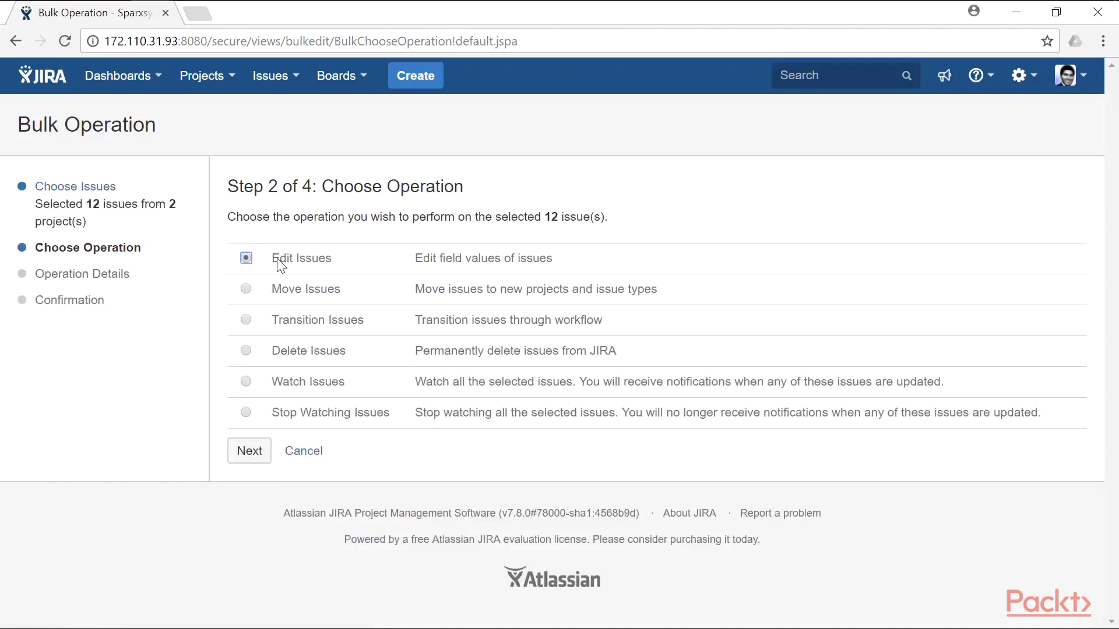
left_click(251, 463)
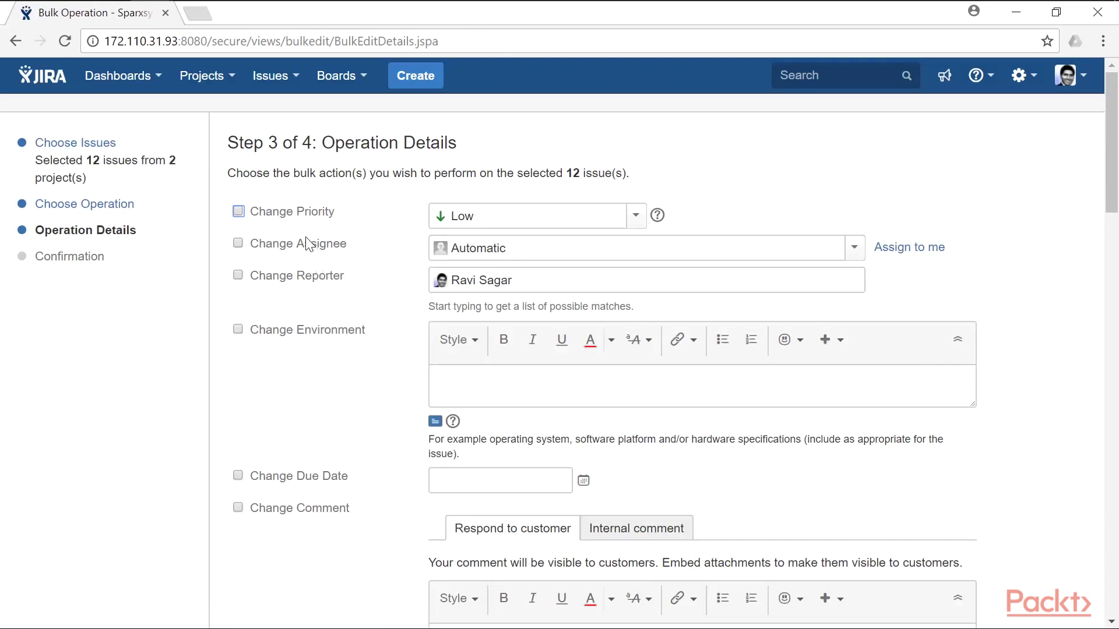
Set Change Priority to High and confirm the bulk edit.
left_click(238, 211)
left_click(636, 217)
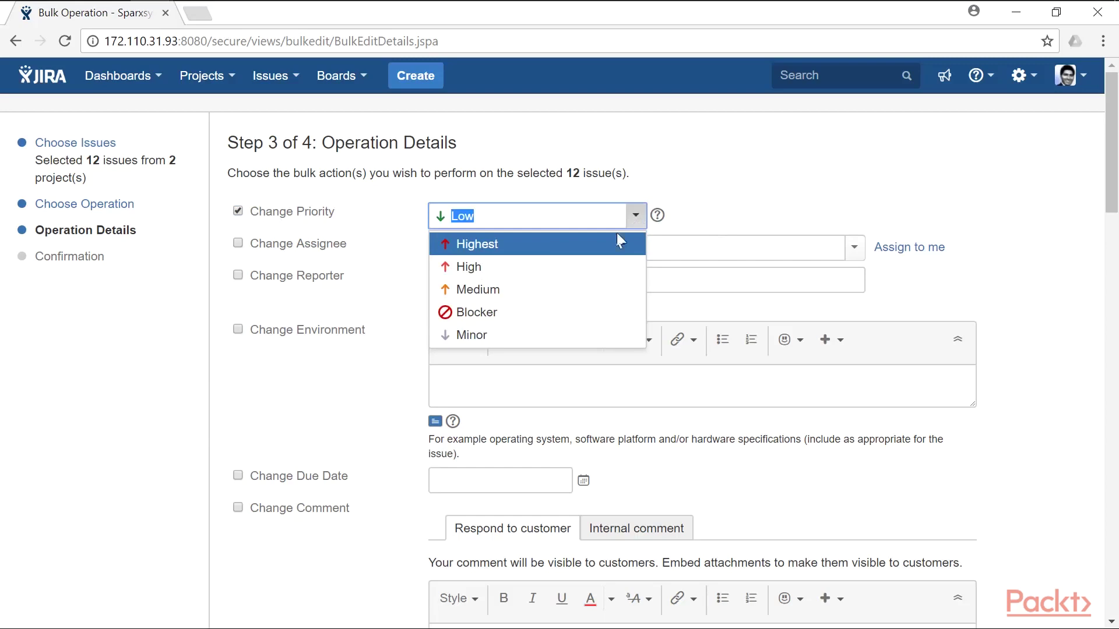
left_click(587, 265)
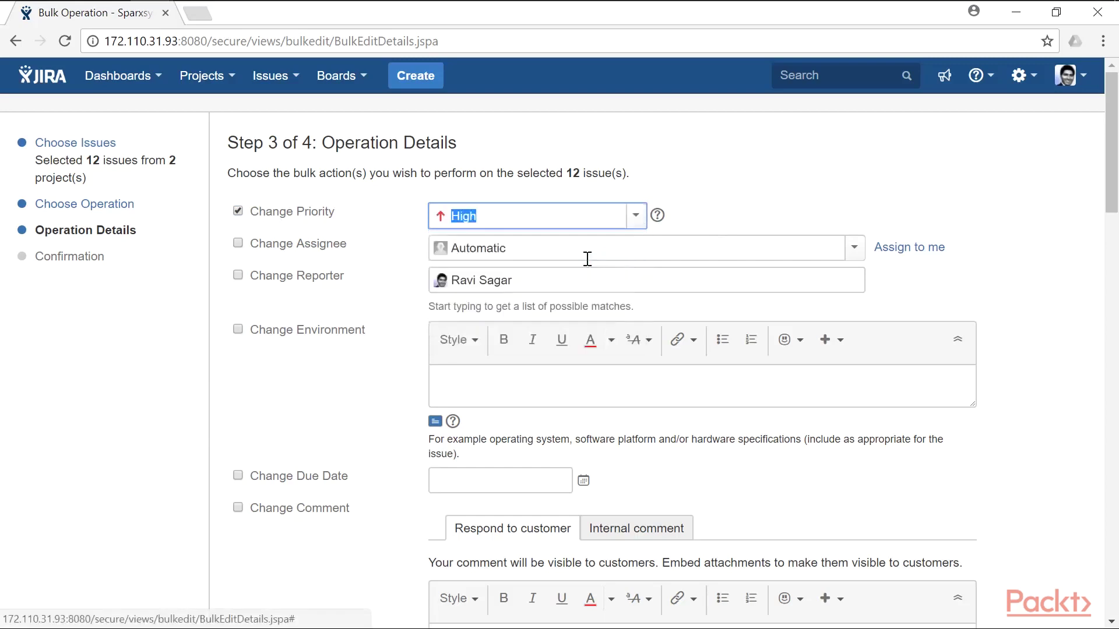
left_click(815, 172)
scroll(816, 173, "down", 15)
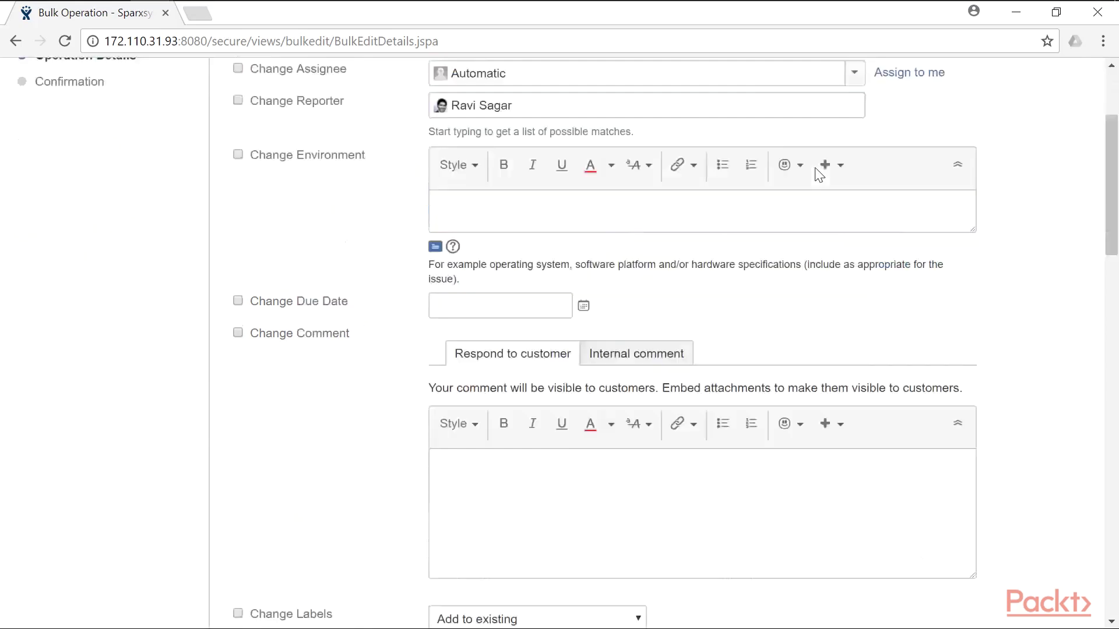
scroll(815, 174, "down", 10)
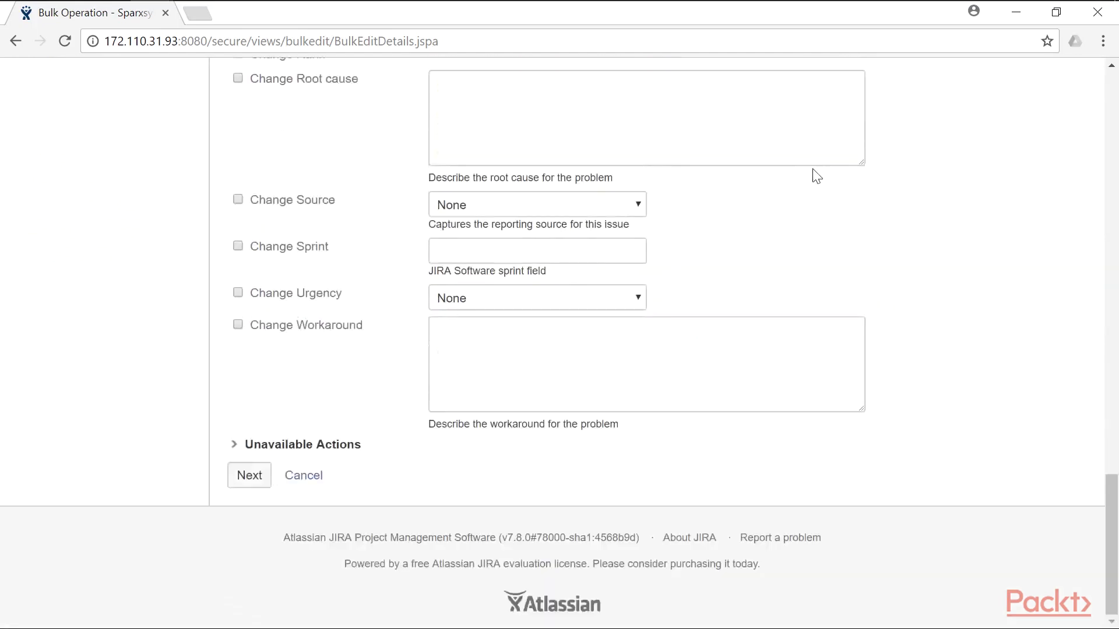
left_click(250, 485)
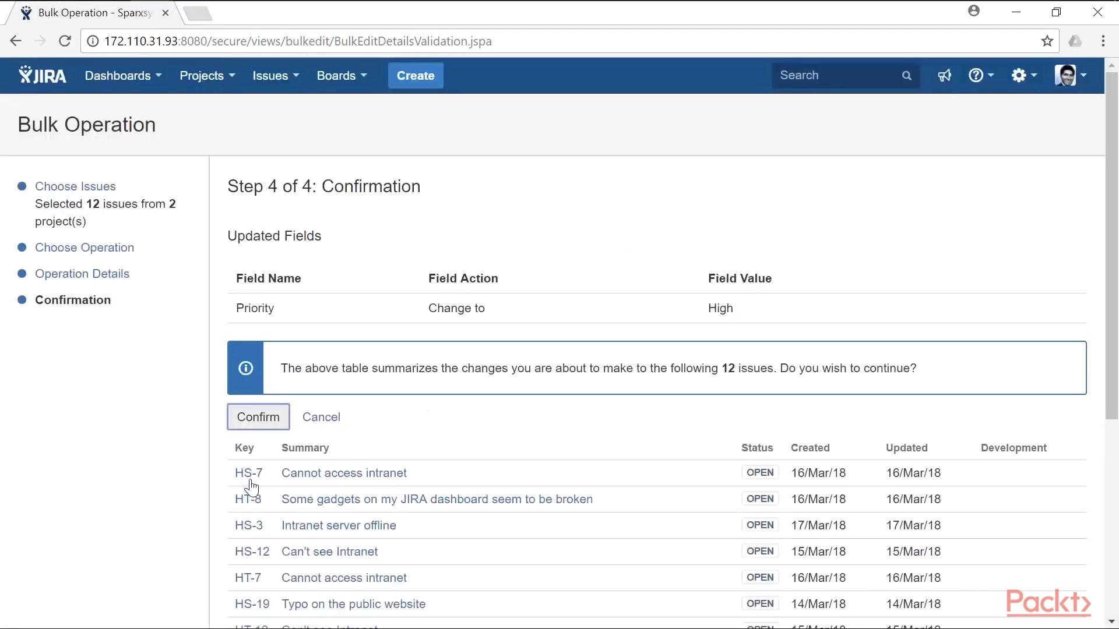
scroll(256, 480, "down", 5)
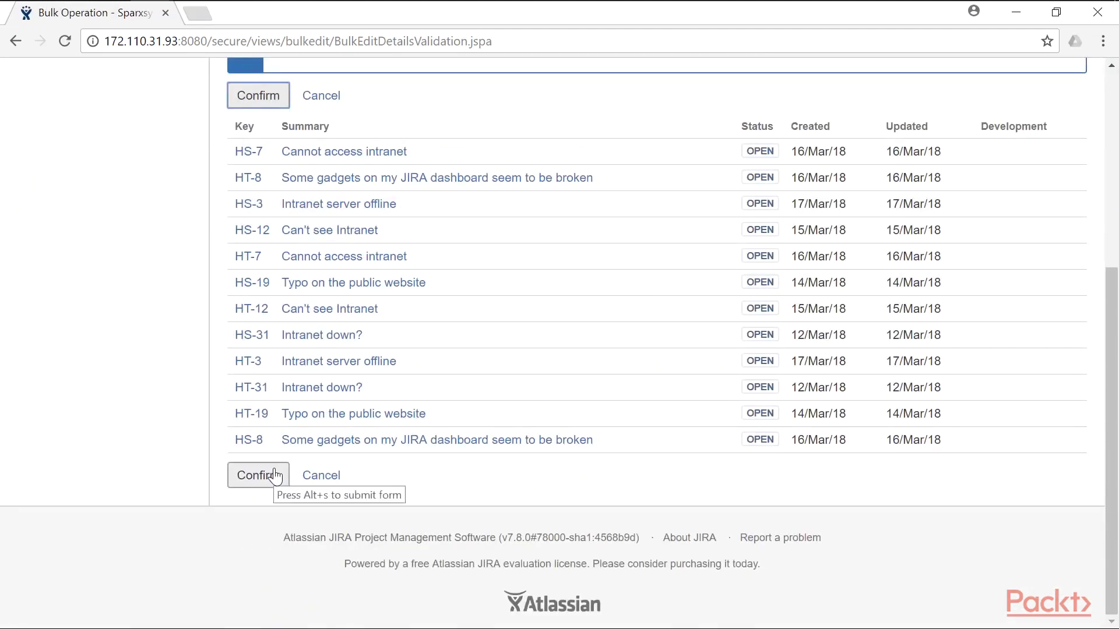
left_click(275, 476)
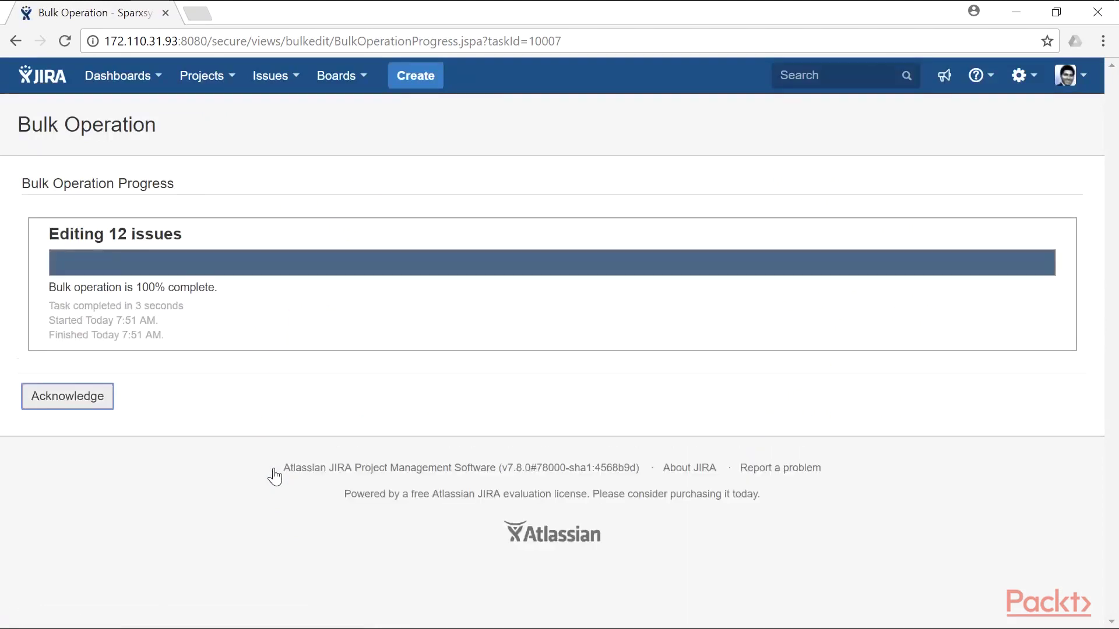
Acknowledge the finished bulk edit and add a Priority column showing High on every row.
left_click(97, 408)
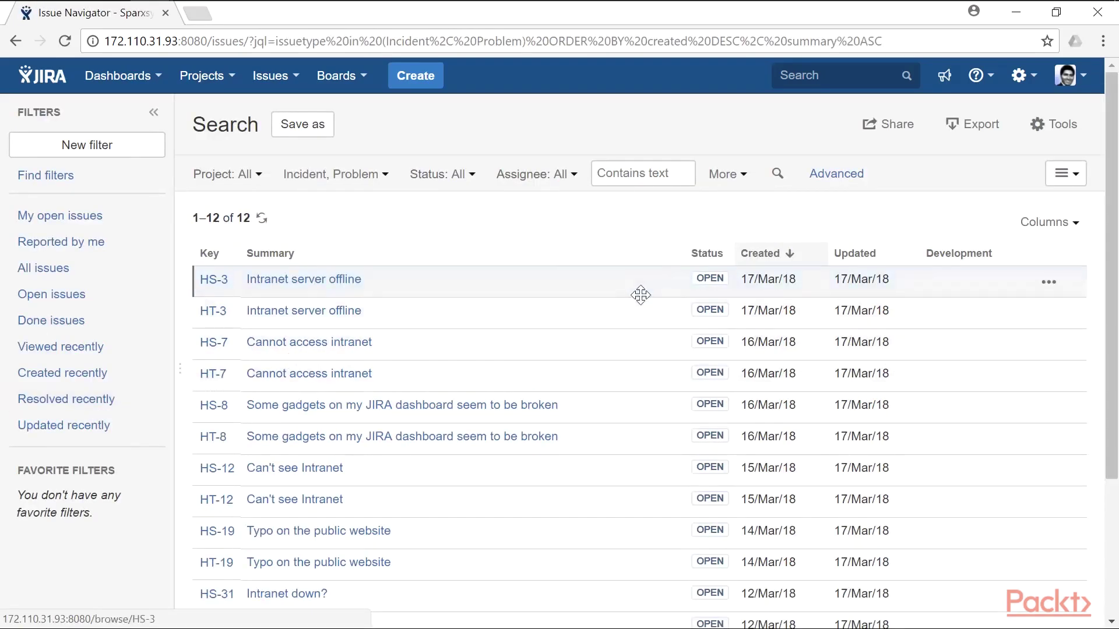
left_click(1047, 222)
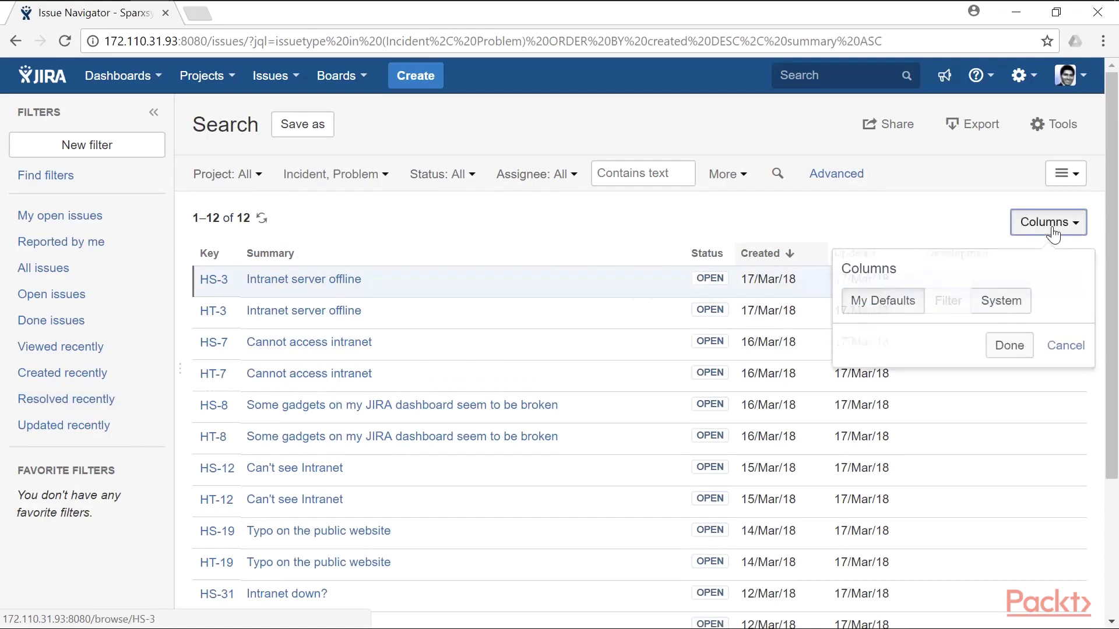
type("pri")
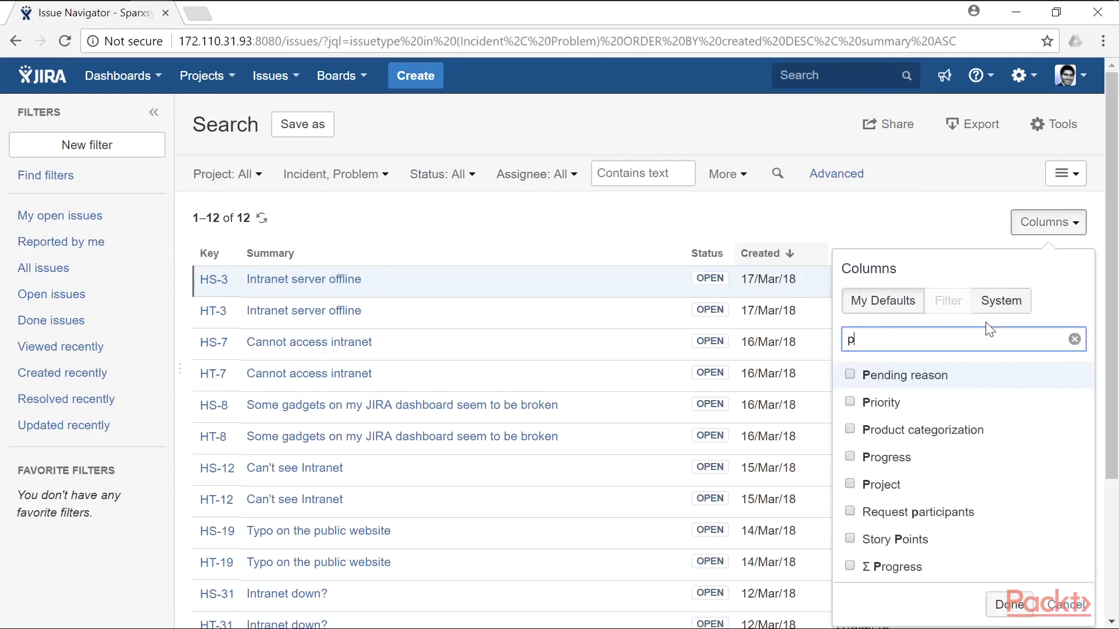
left_click(855, 375)
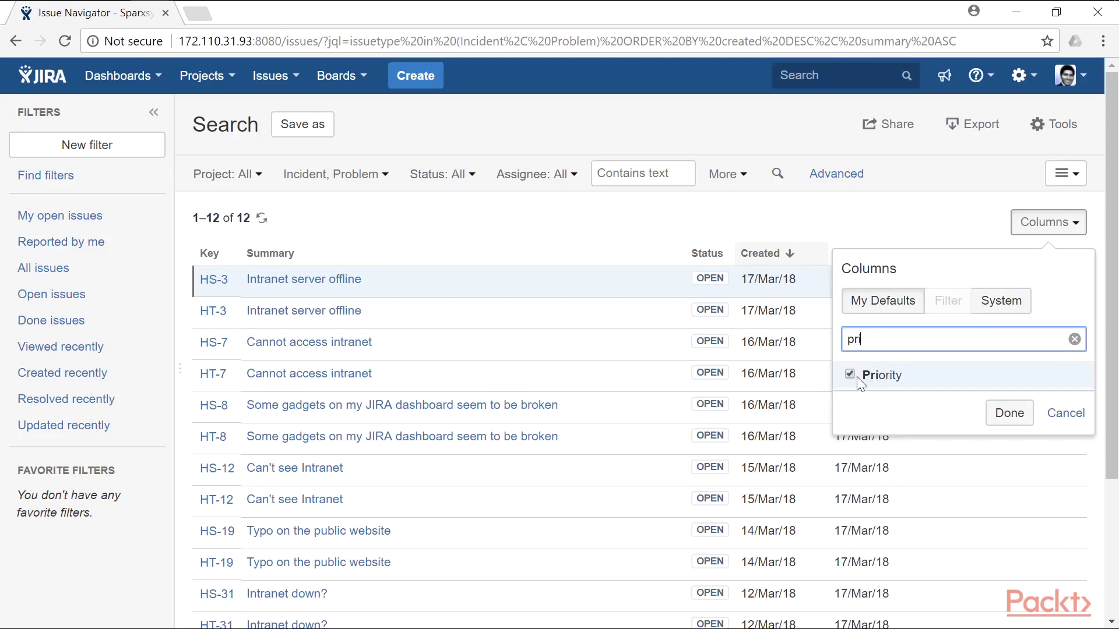
left_click(1006, 412)
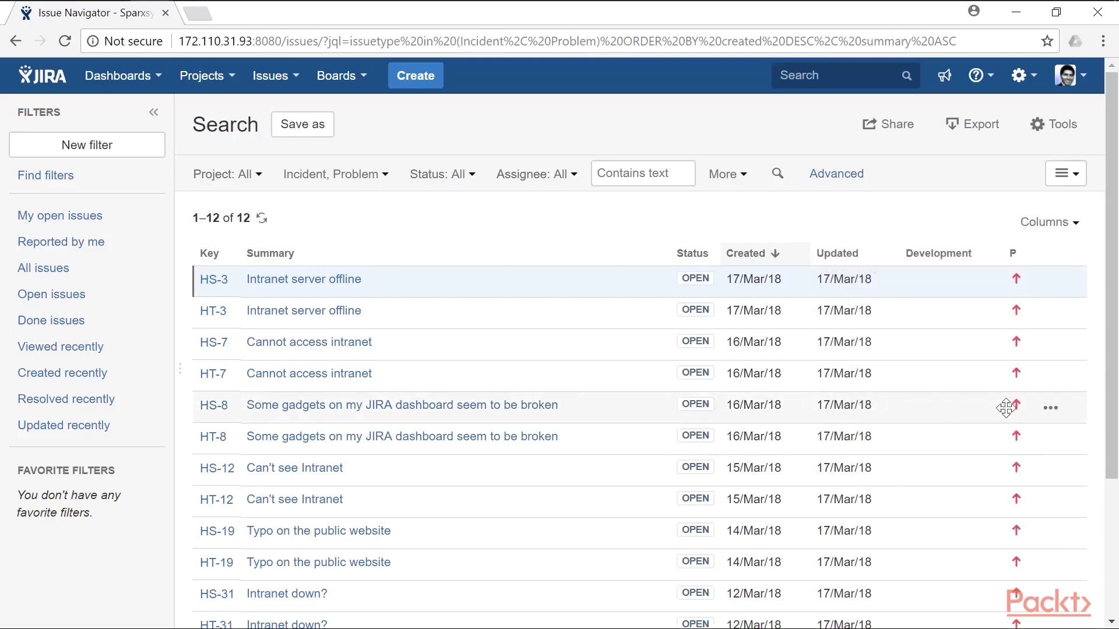